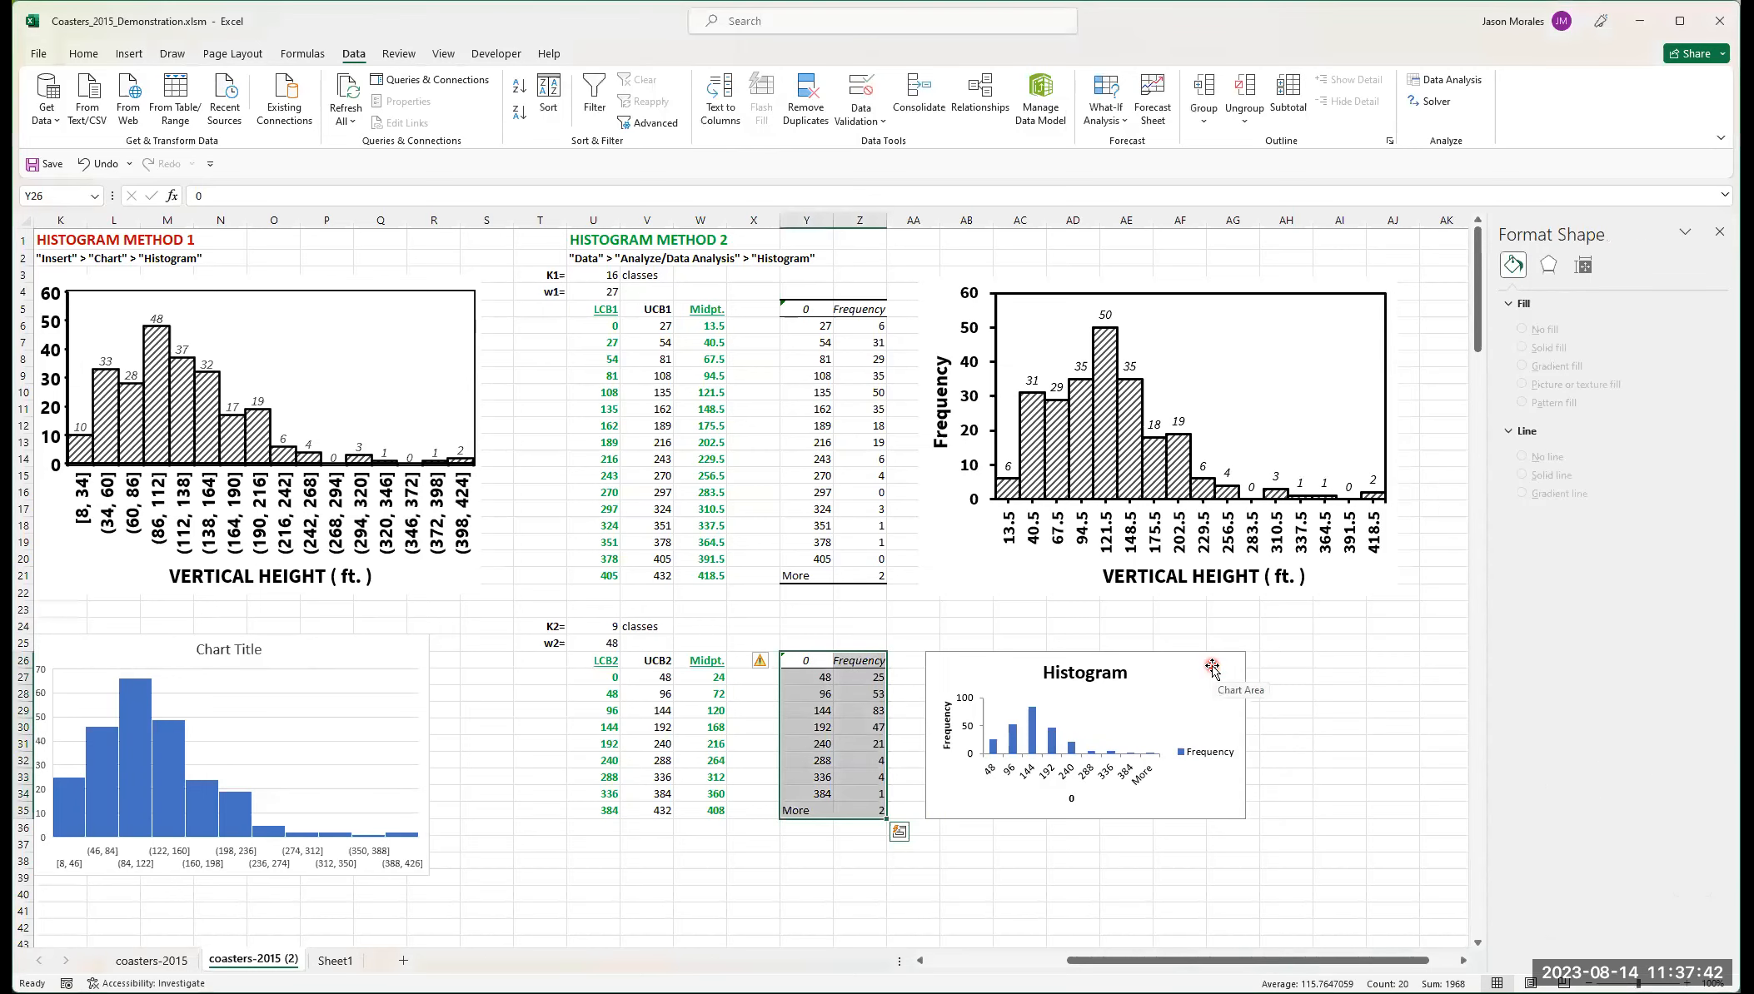
- Move the small Histogram chart slightly farther from the second frequency table, then deselect it
click(1212, 667)
drag(1213, 666, 1204, 665)
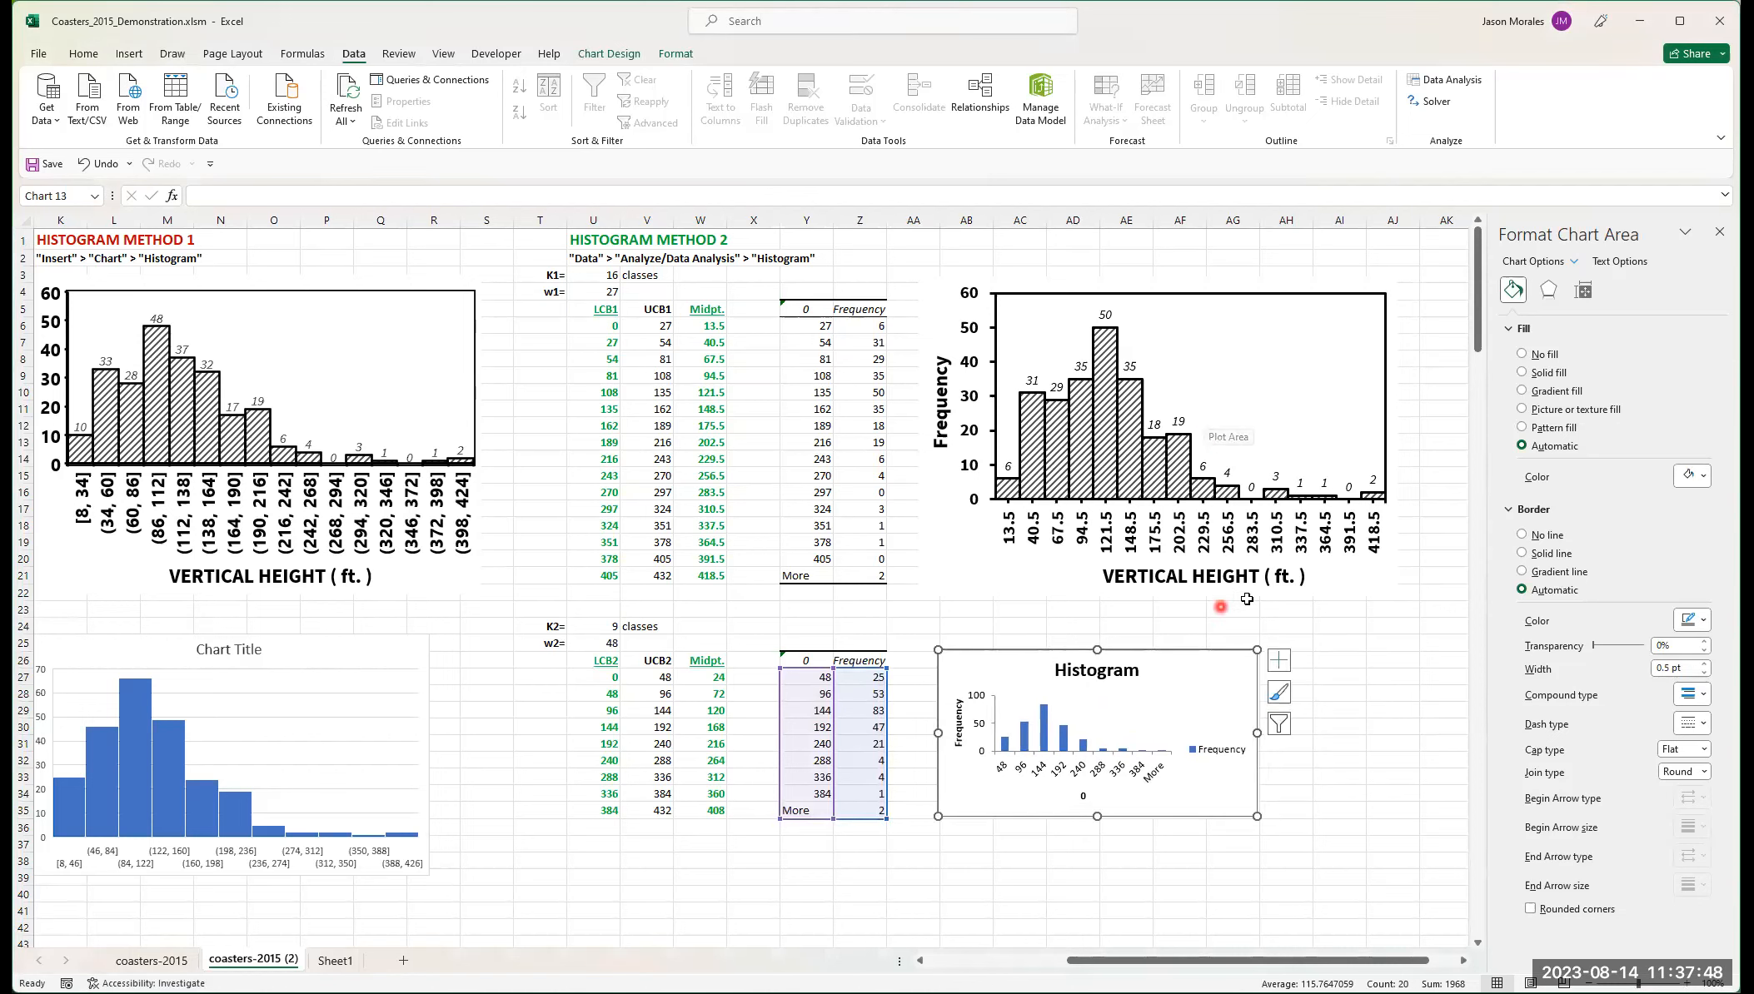
click(1329, 654)
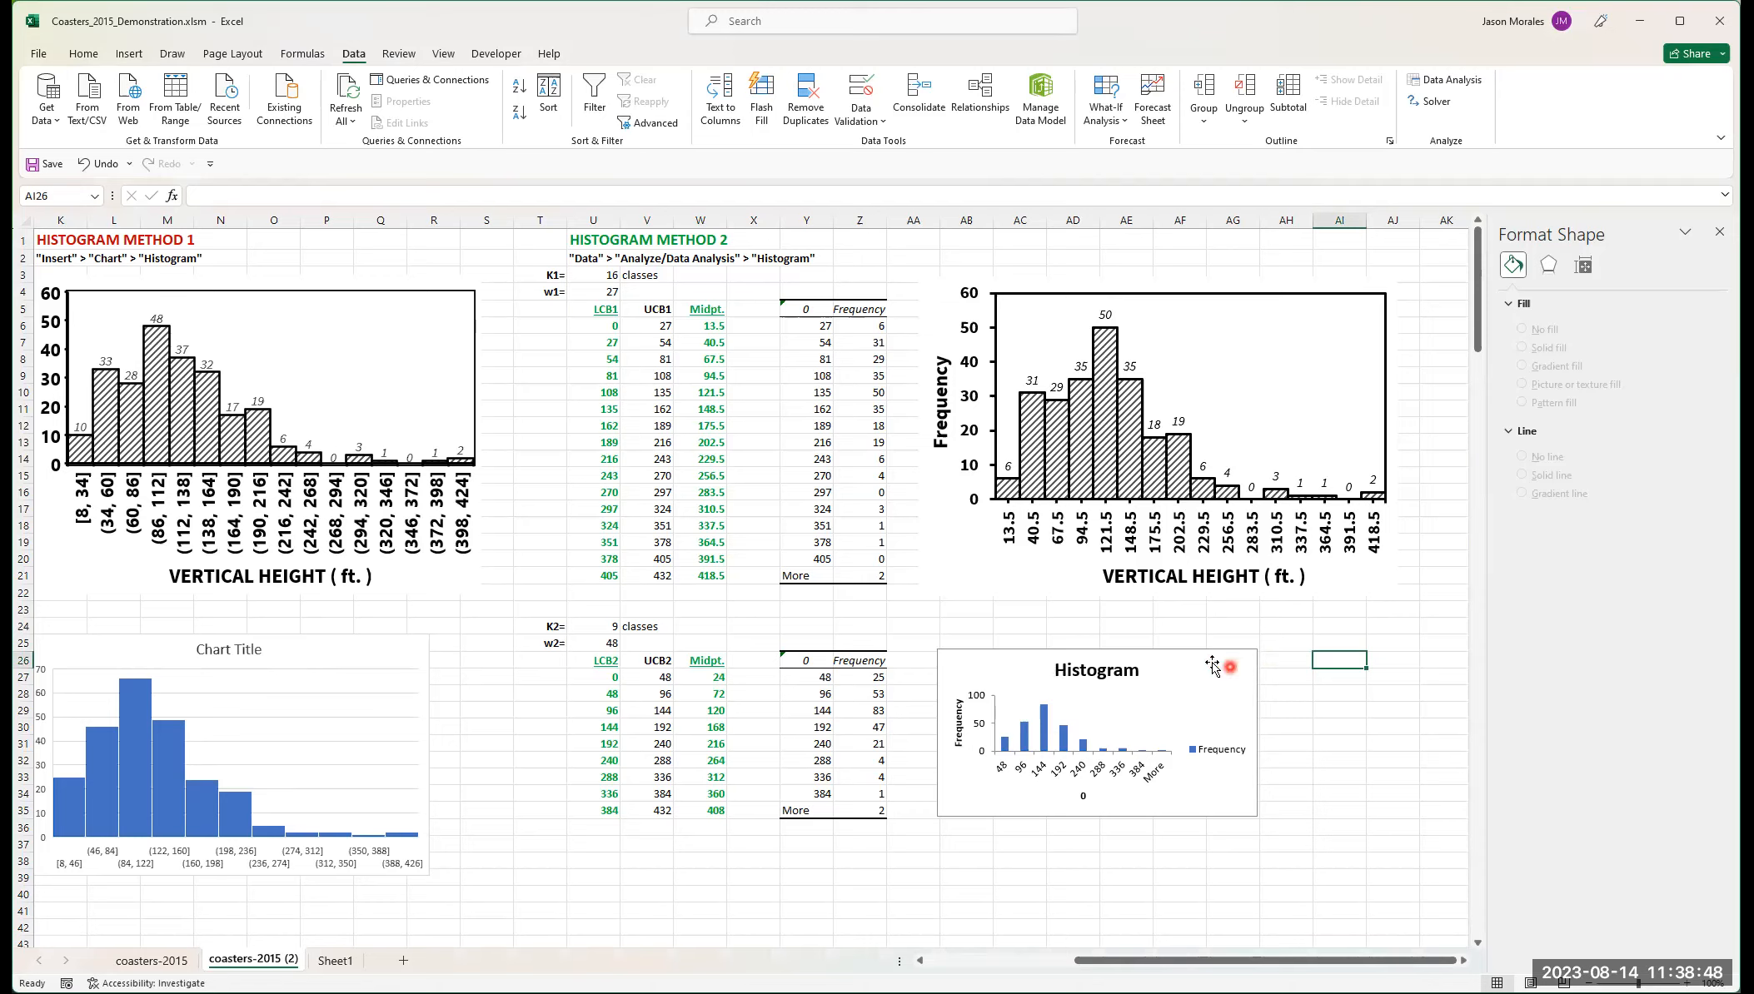
- Examine the formatting options for the Histogram chart's individual elements, including both axes, the legend and the chart area
click(1168, 658)
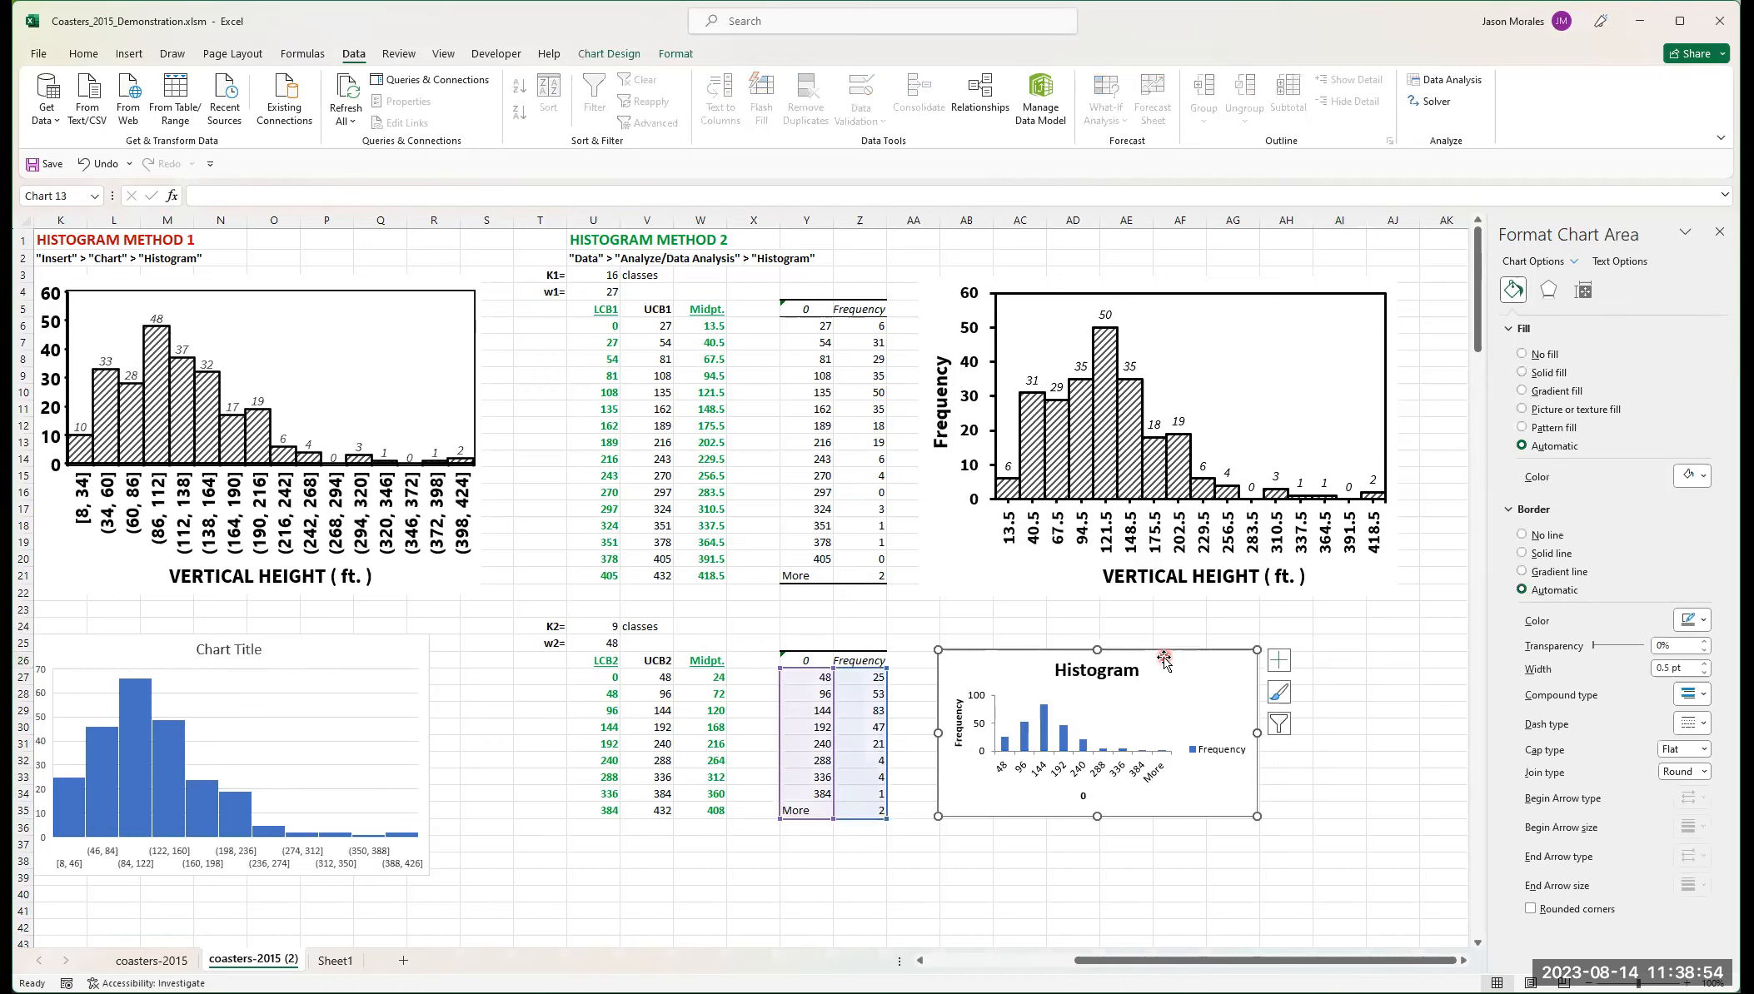
click(1107, 716)
click(1028, 686)
click(1039, 774)
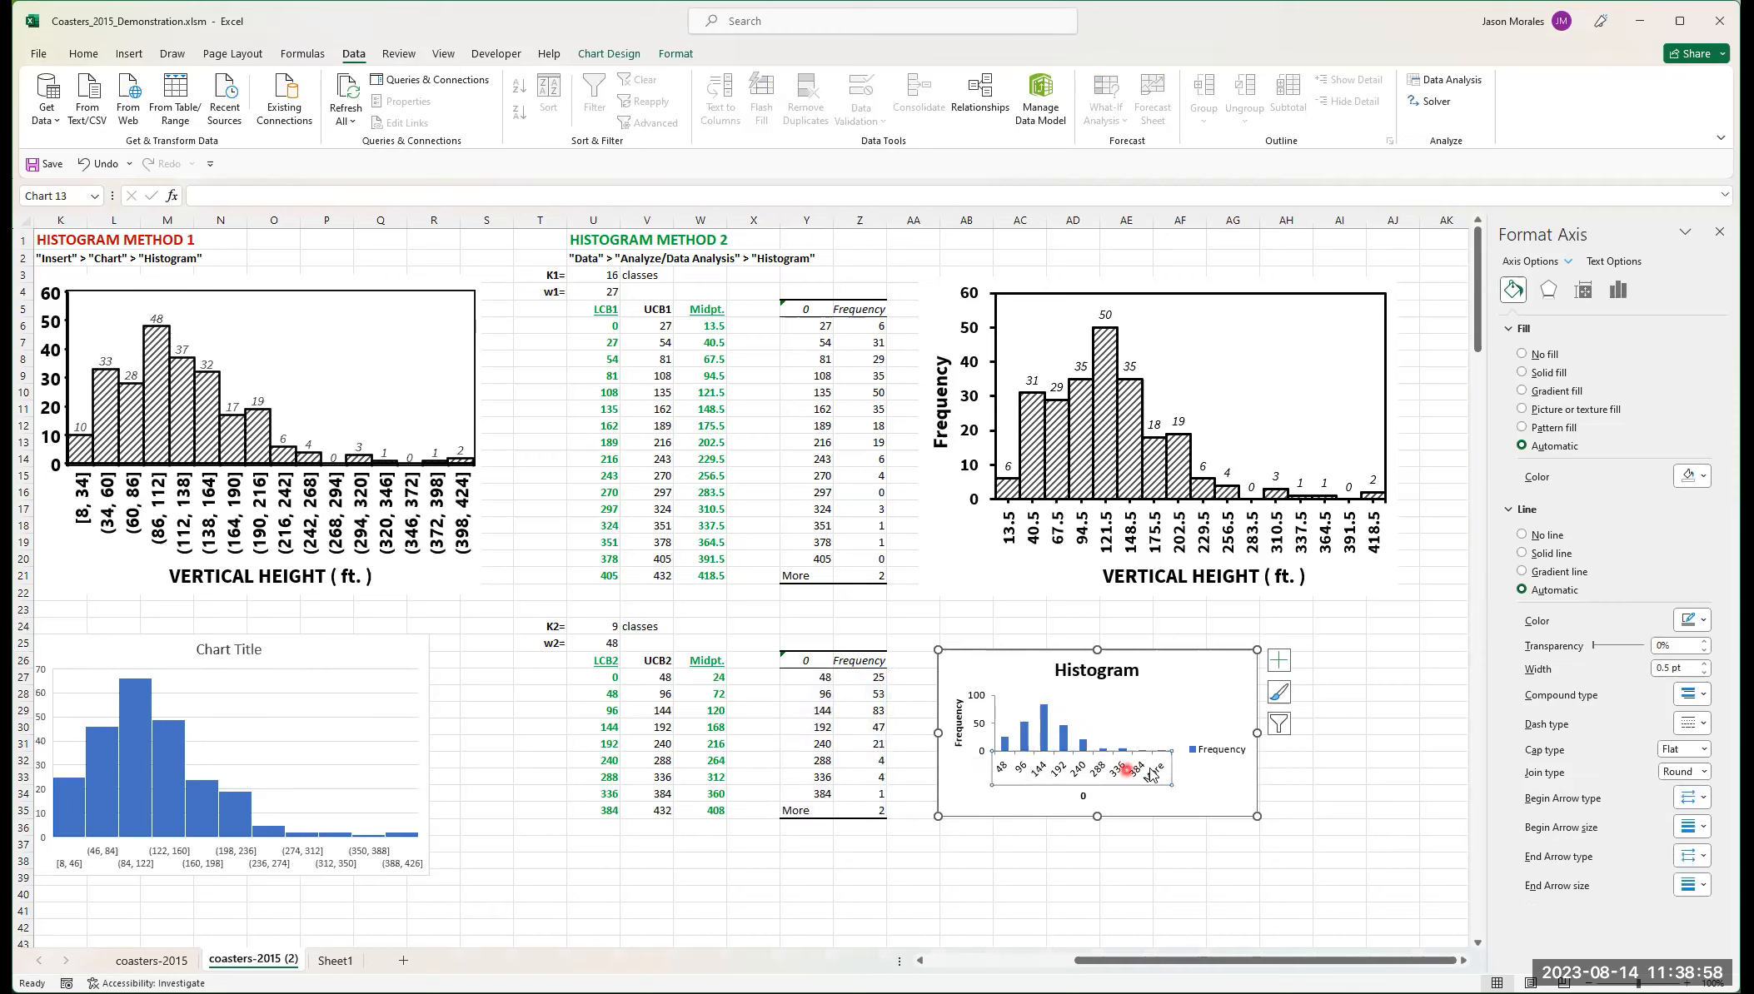
click(1222, 747)
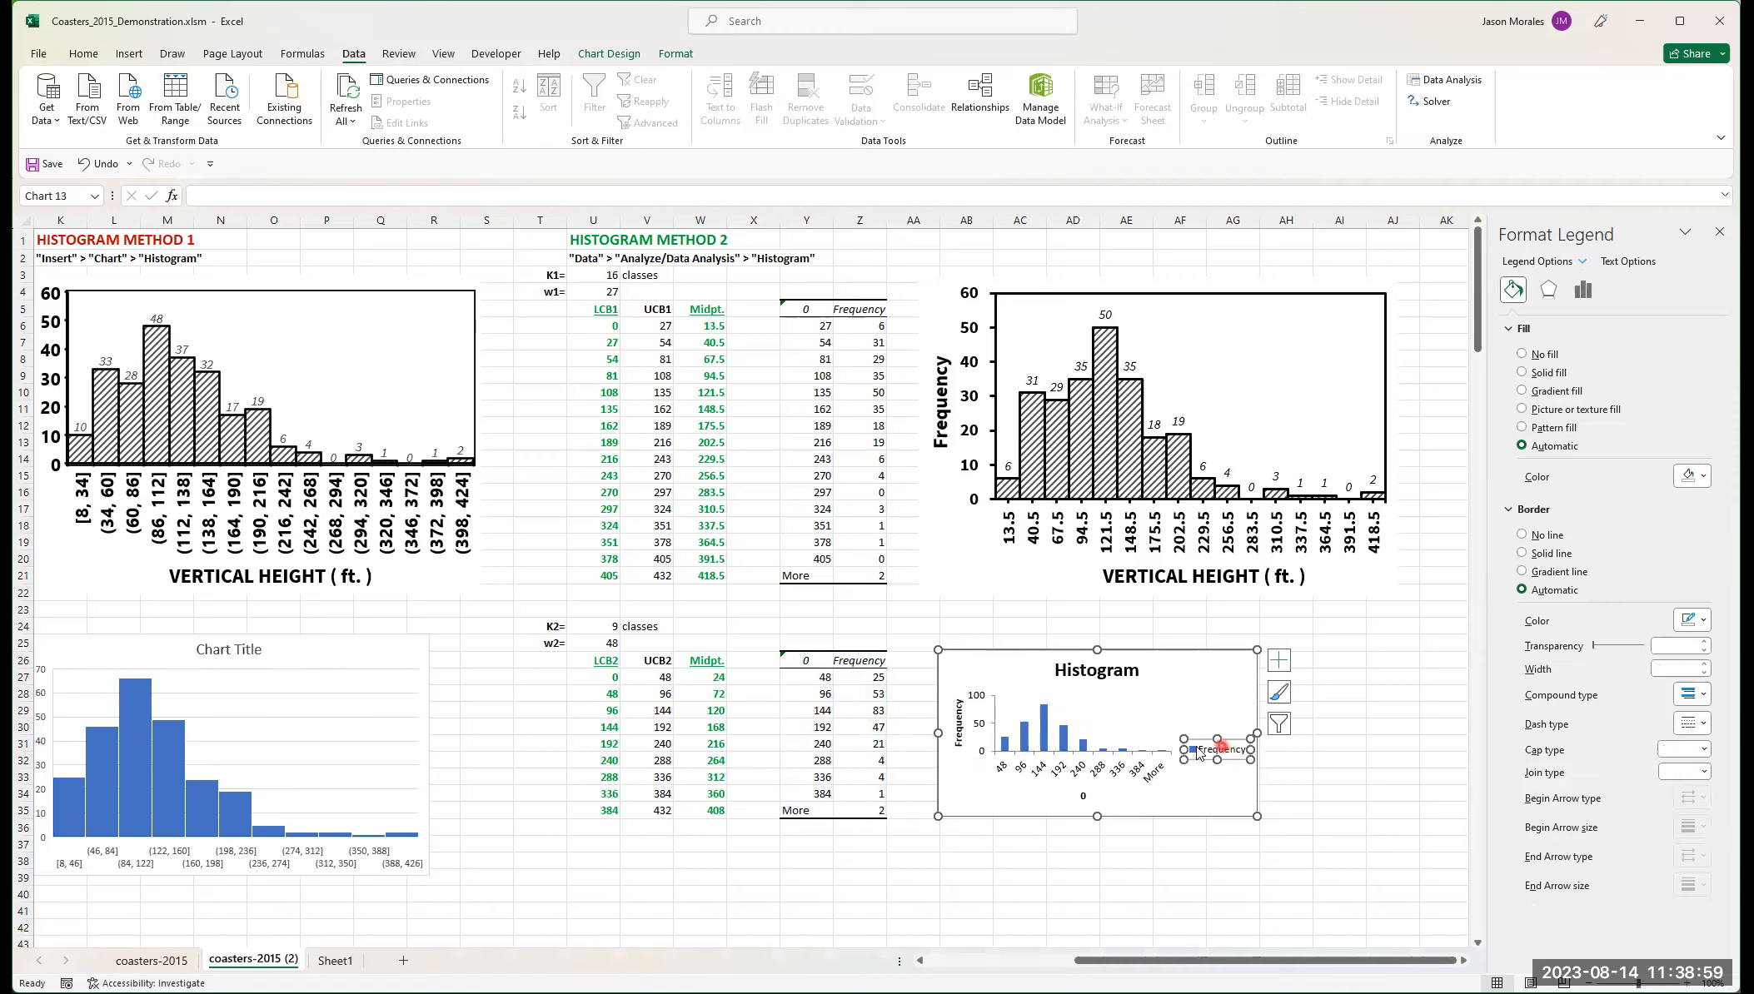
click(986, 697)
click(980, 696)
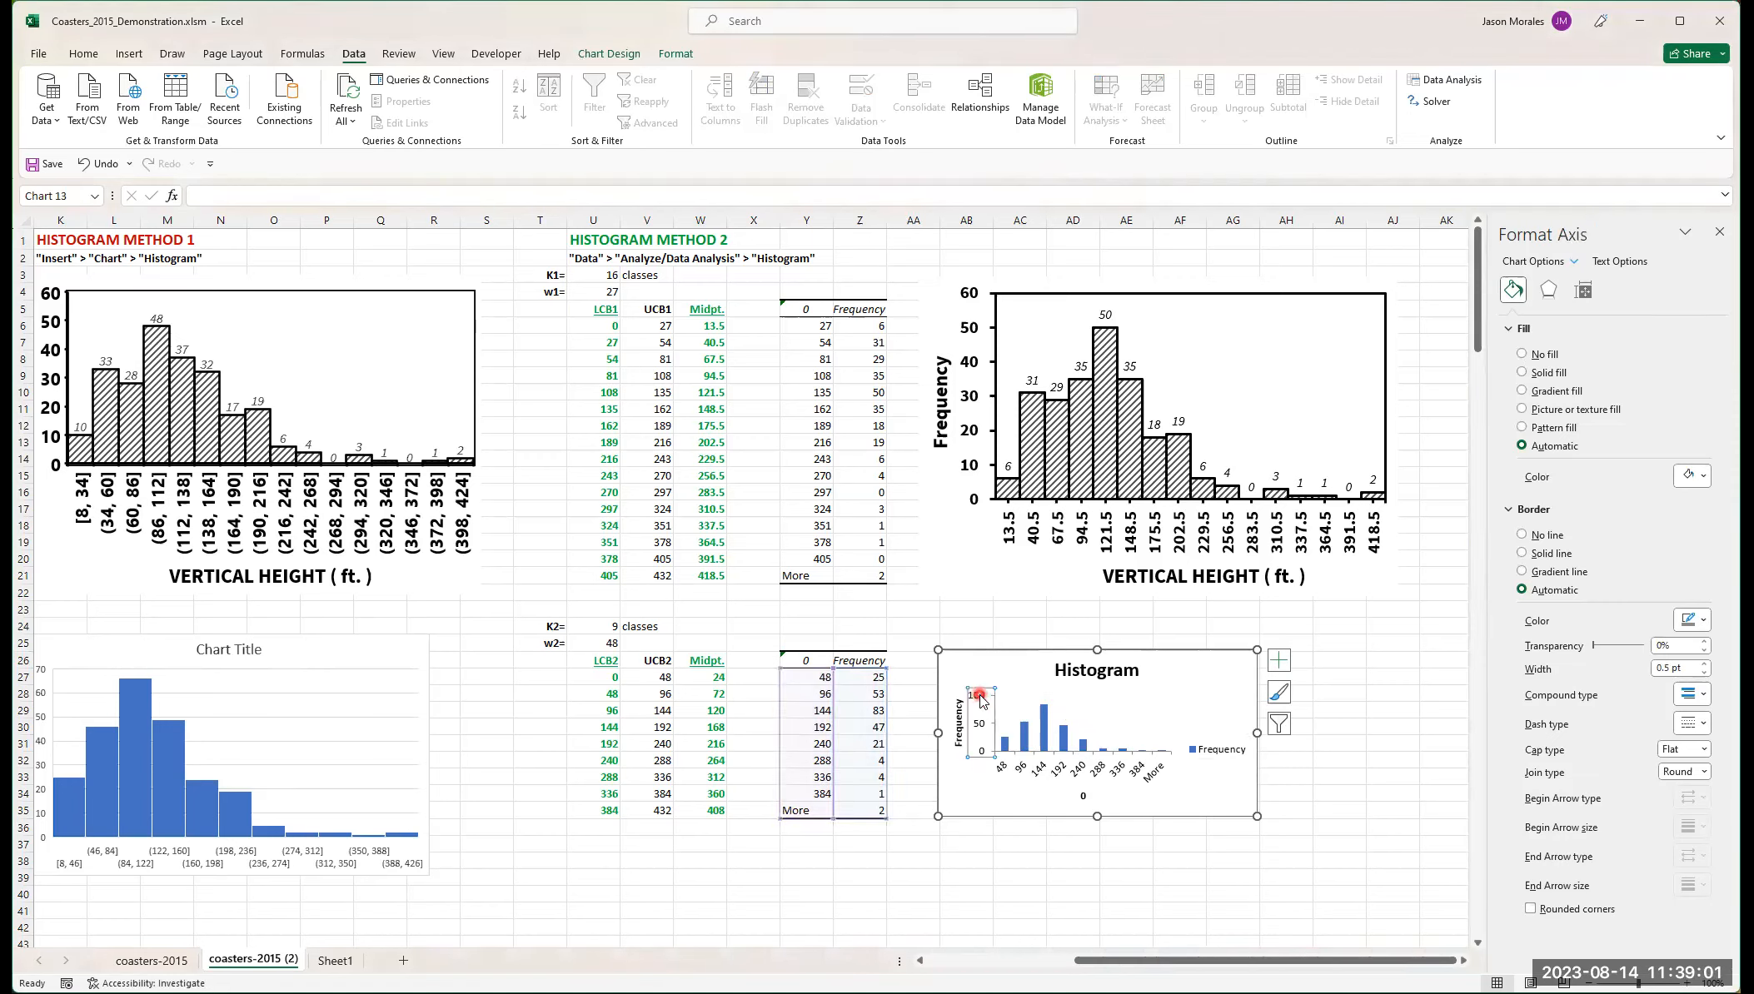
click(1170, 653)
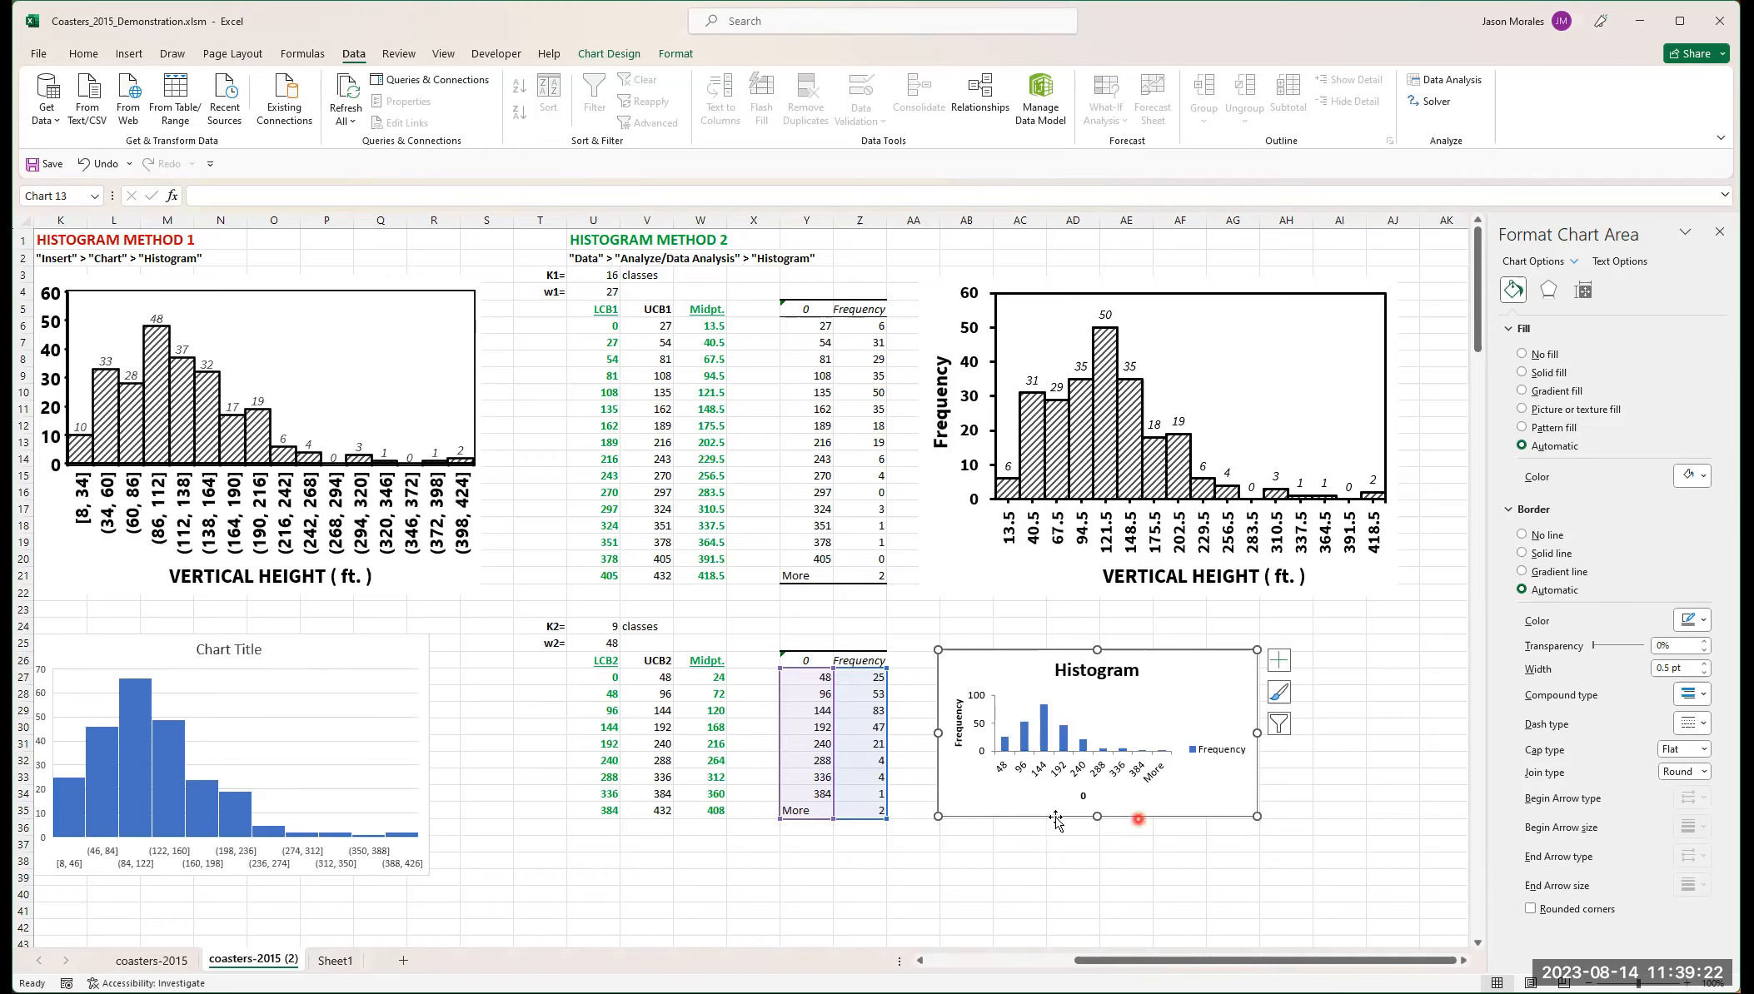
- Bring up the Format Chart Area fill and border options for the small Histogram chart
right_click(1192, 658)
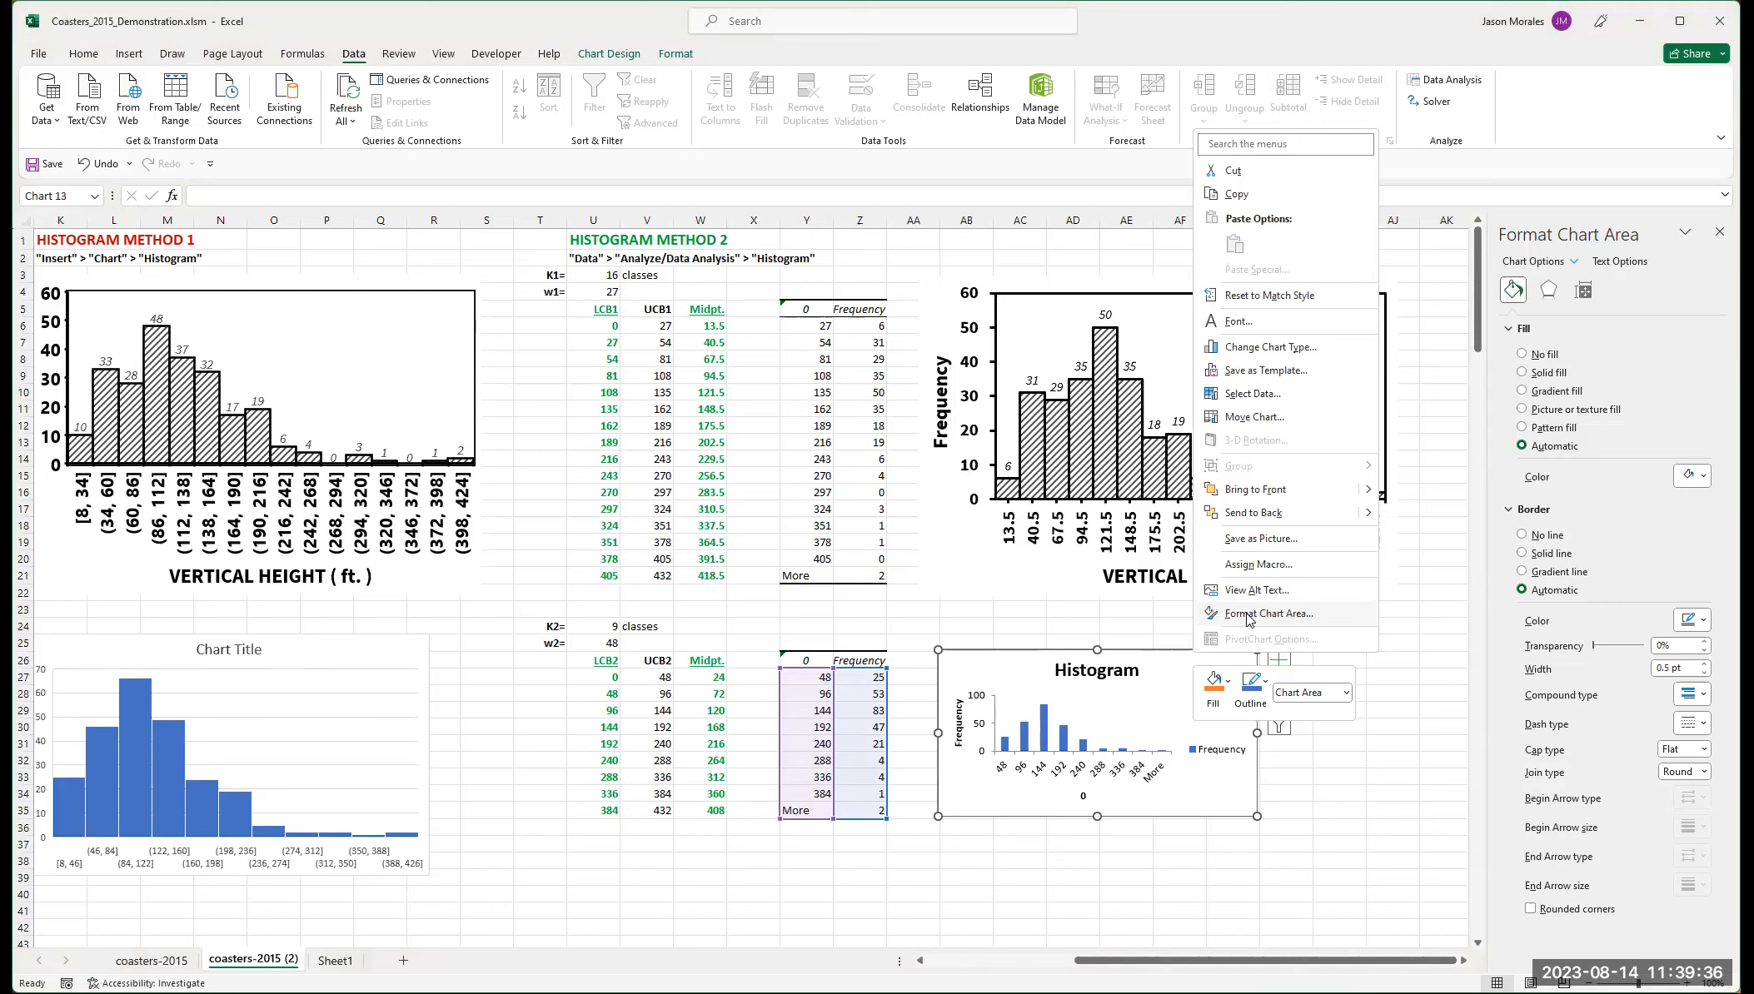
click(1558, 234)
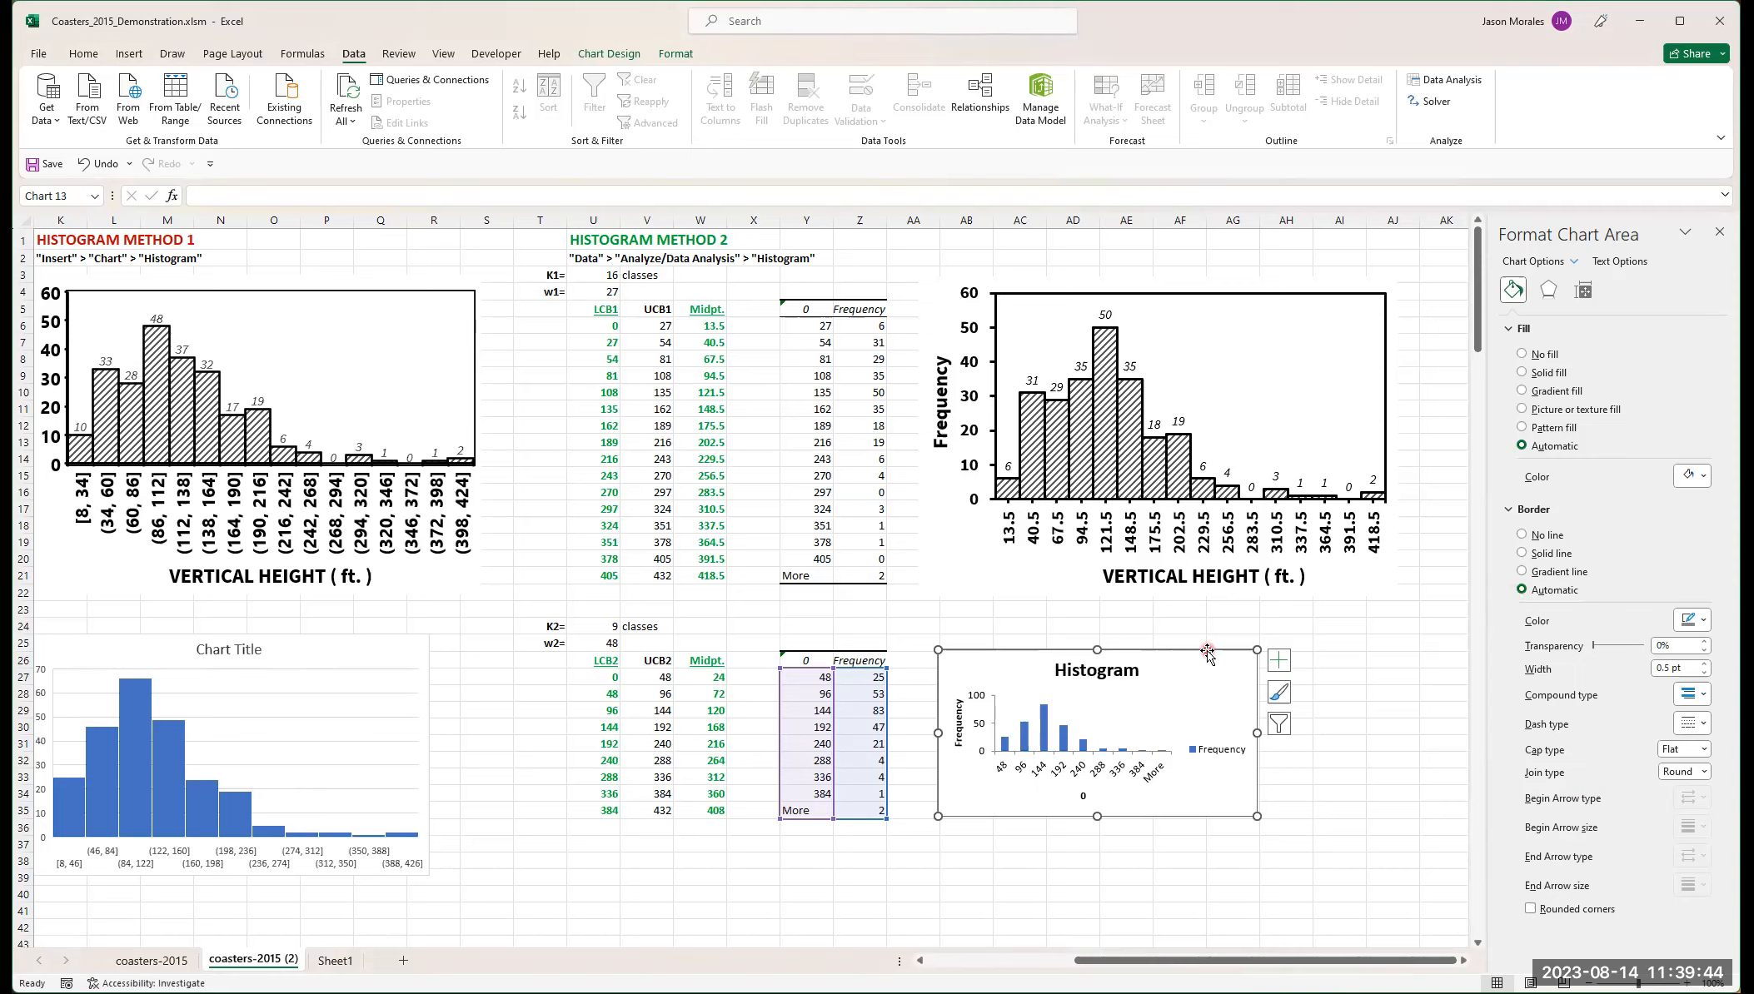
click(1258, 648)
click(1514, 289)
click(1513, 293)
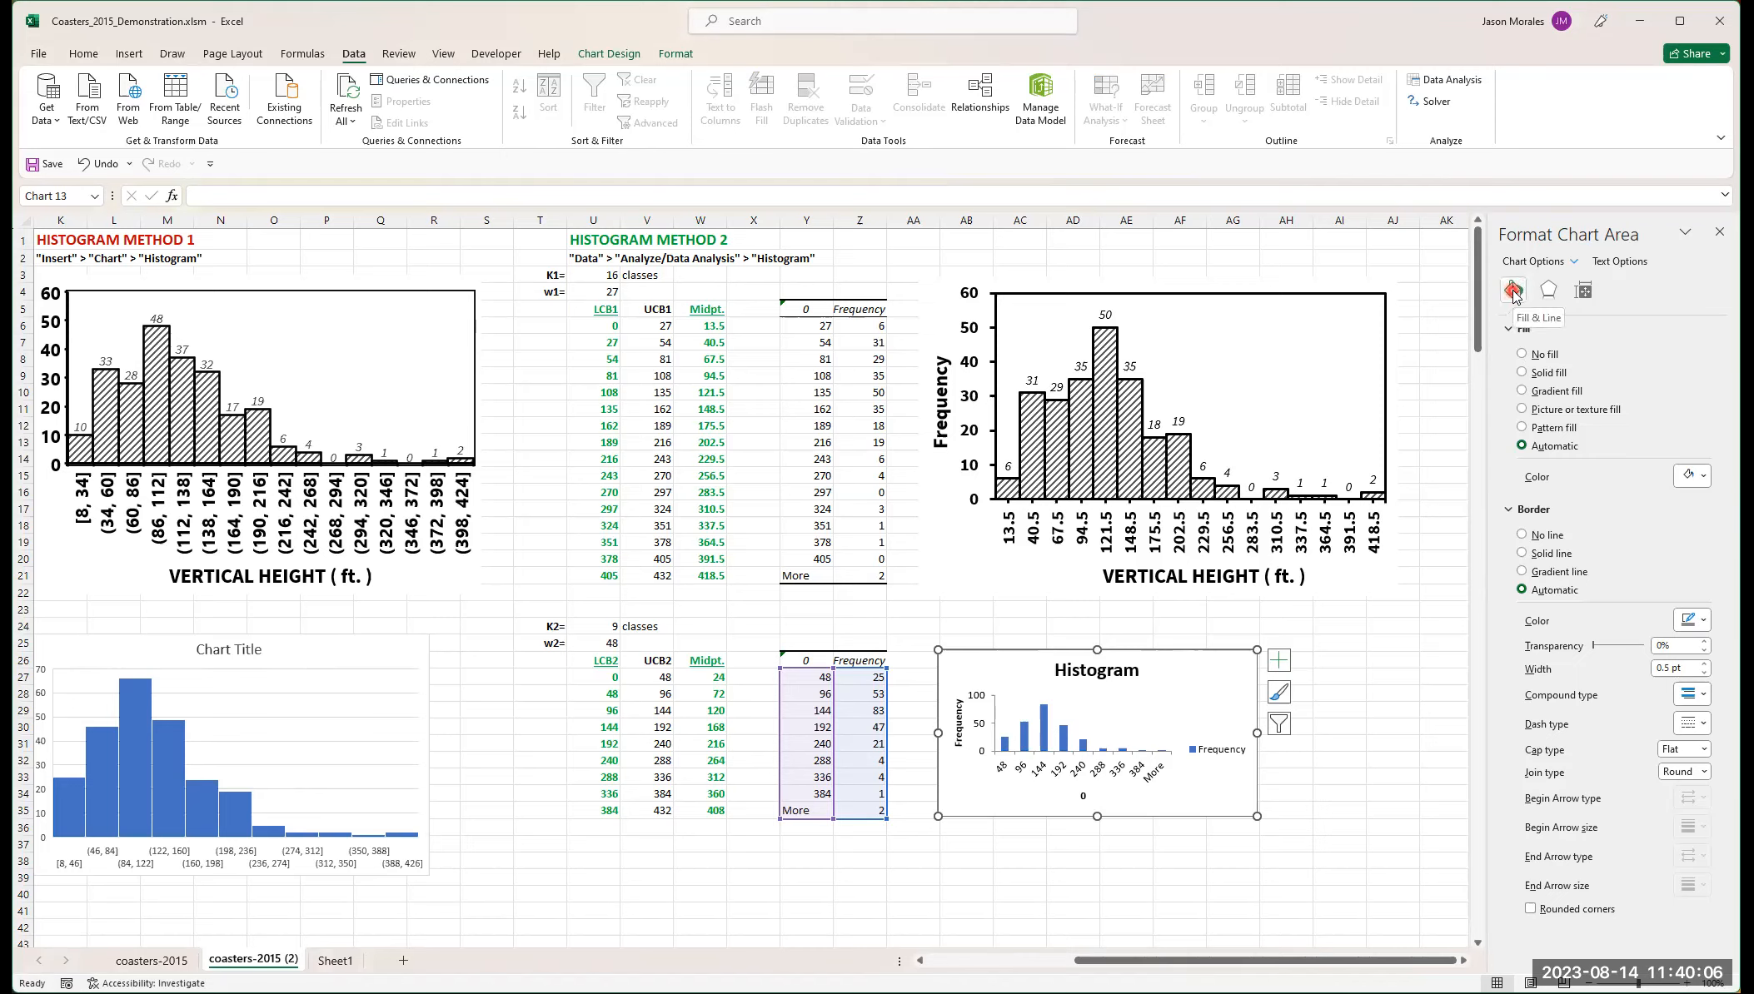
- Examine the chart area's size and properties options and its Shadow, Glow and Soft Edges effects
click(1550, 289)
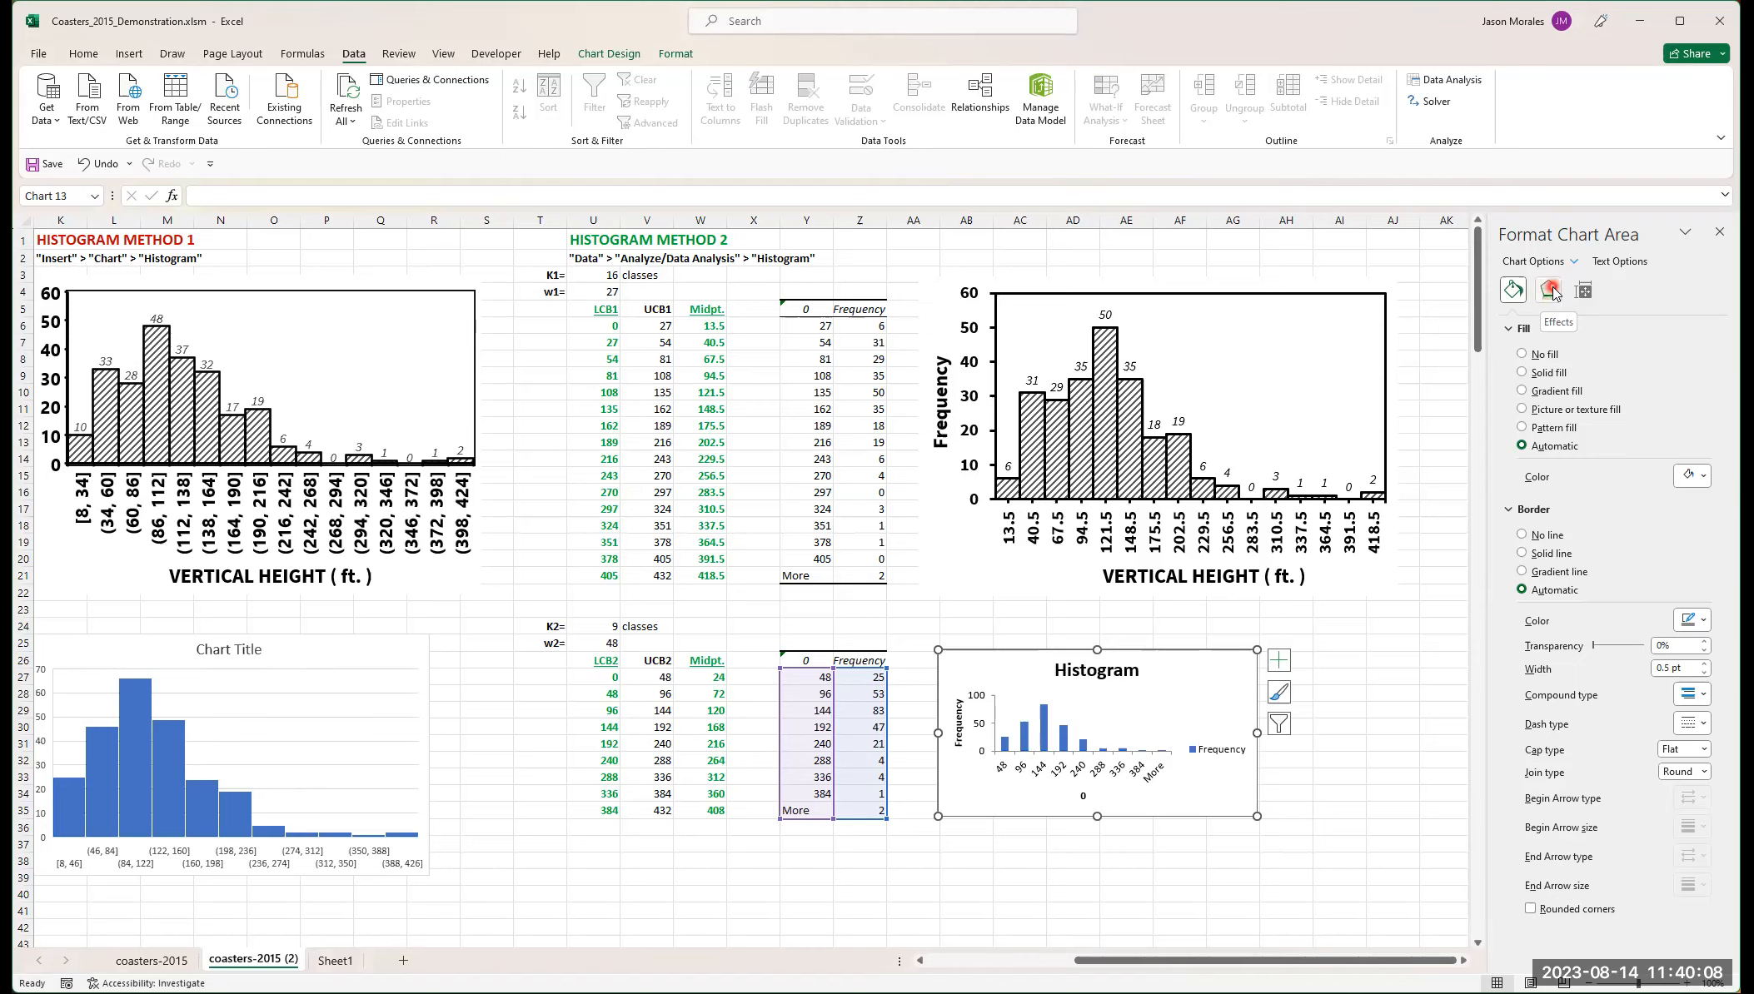
click(1586, 292)
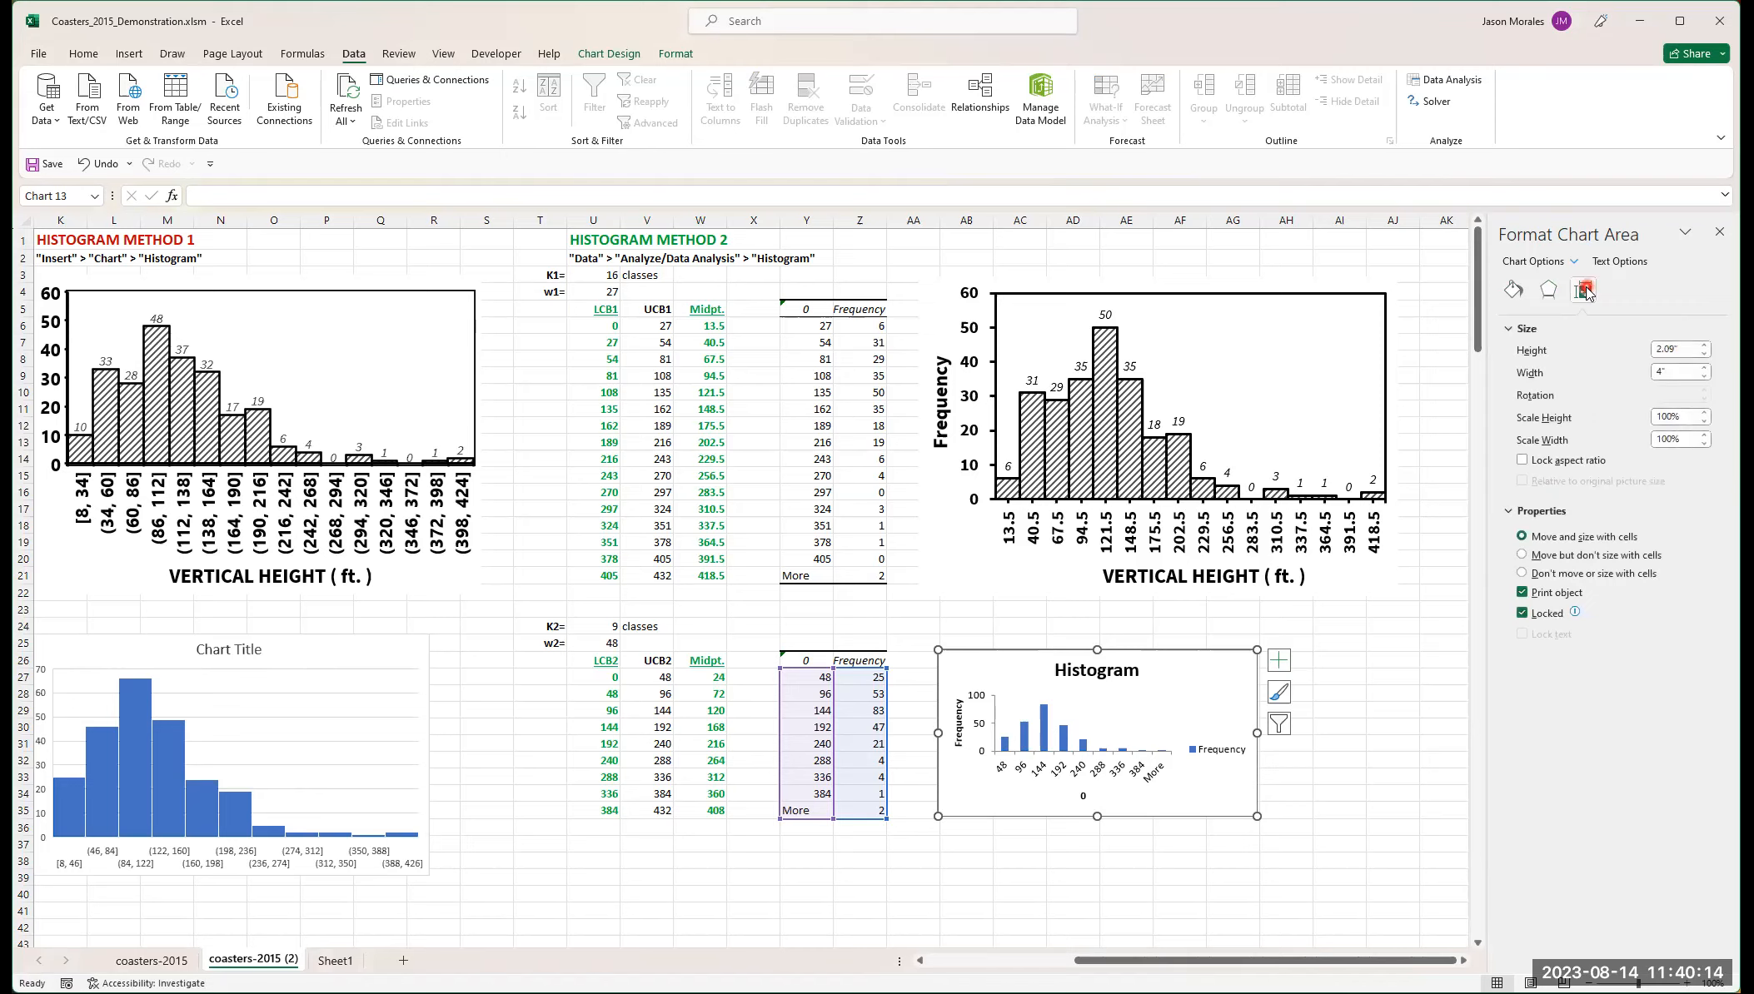
click(1548, 290)
click(1507, 330)
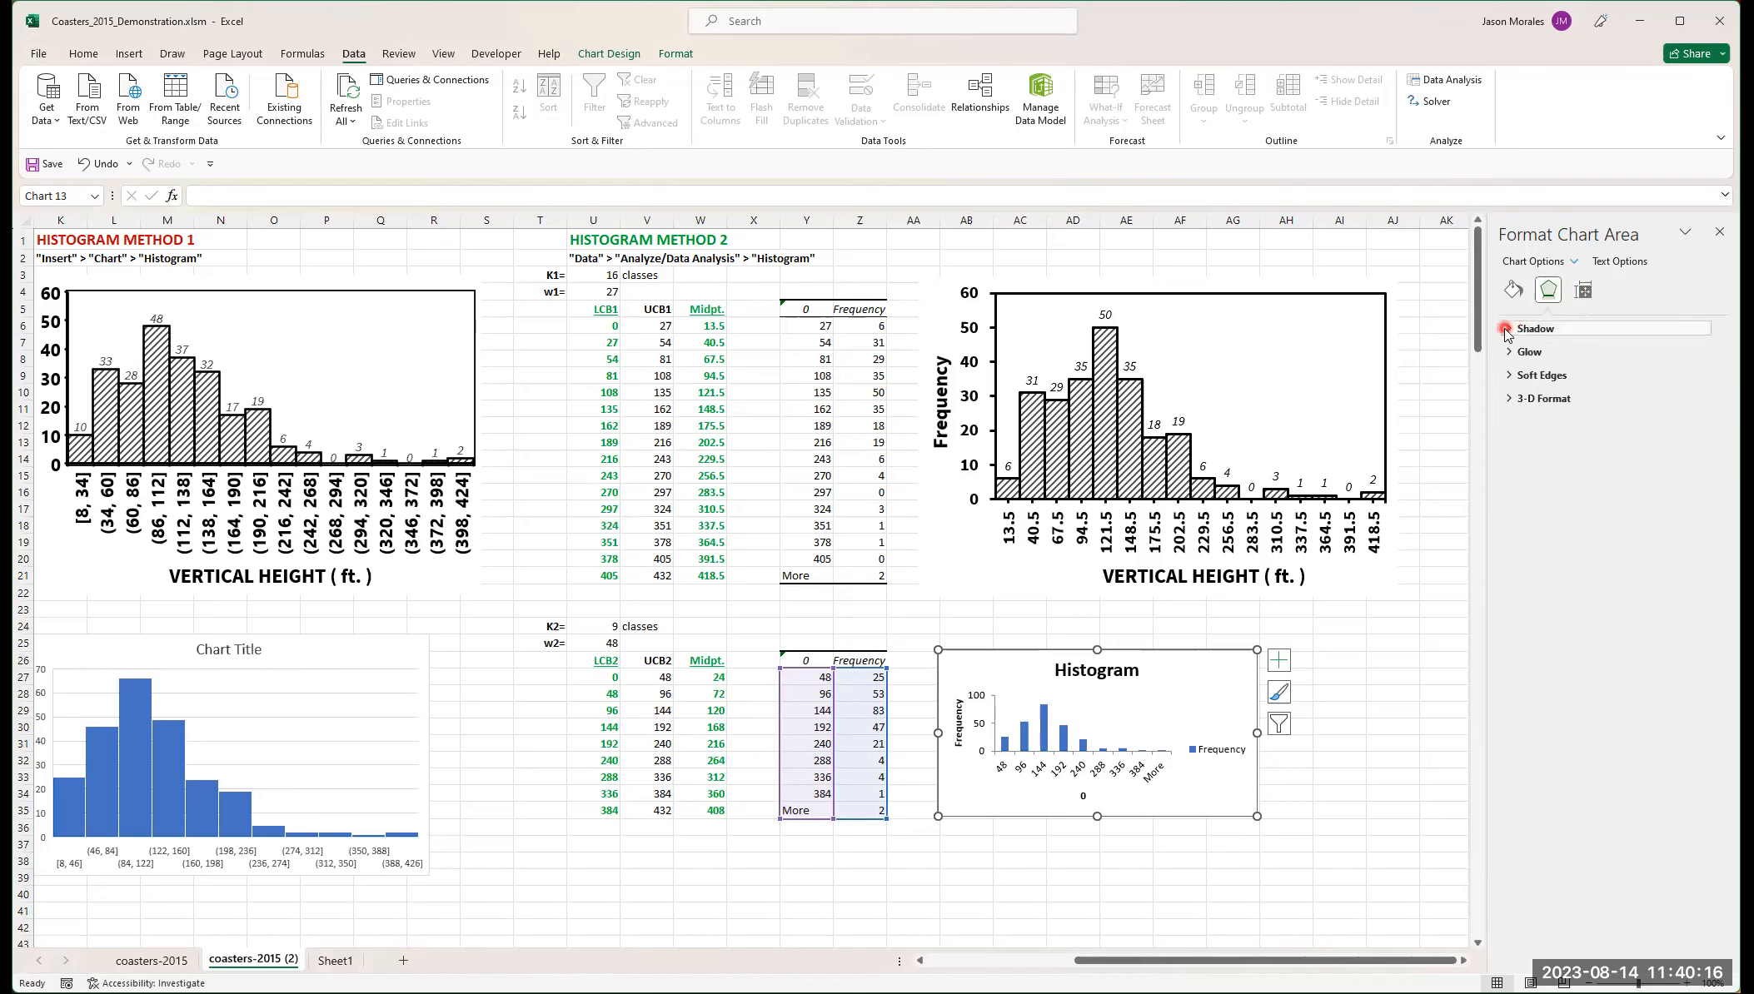
click(1505, 330)
click(1507, 351)
click(1507, 352)
click(1507, 374)
click(1507, 374)
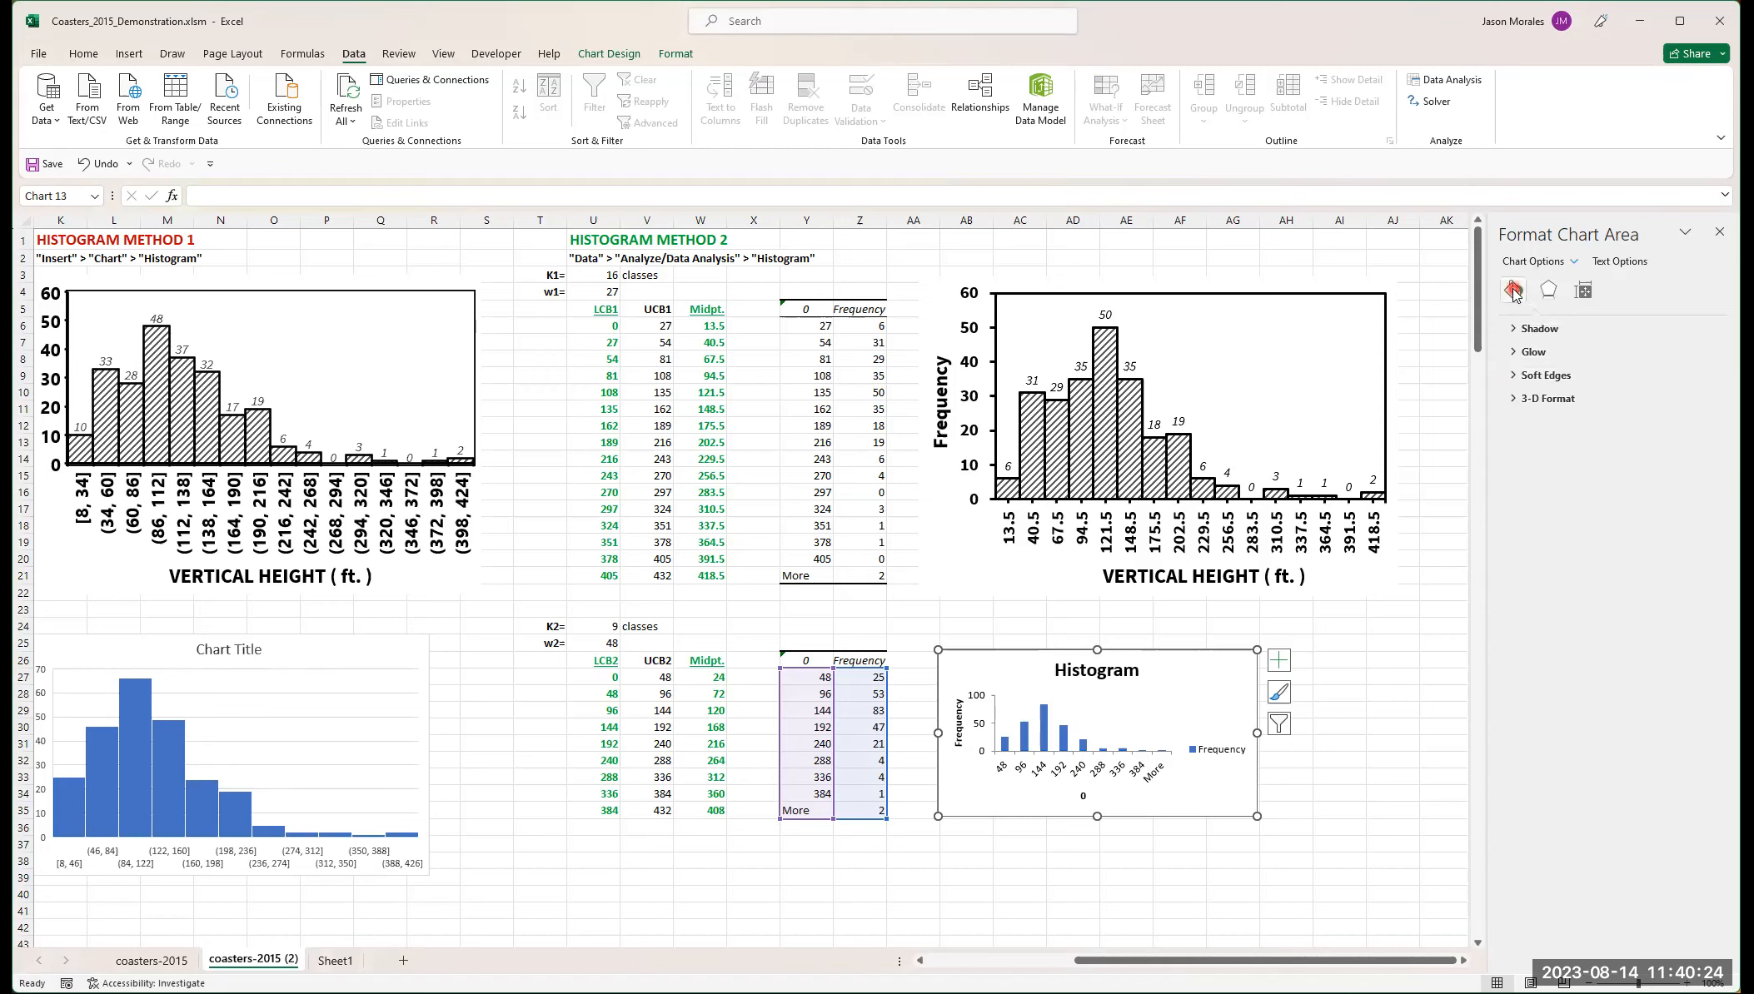
- Remove the border line from the small Histogram chart's area
click(1513, 291)
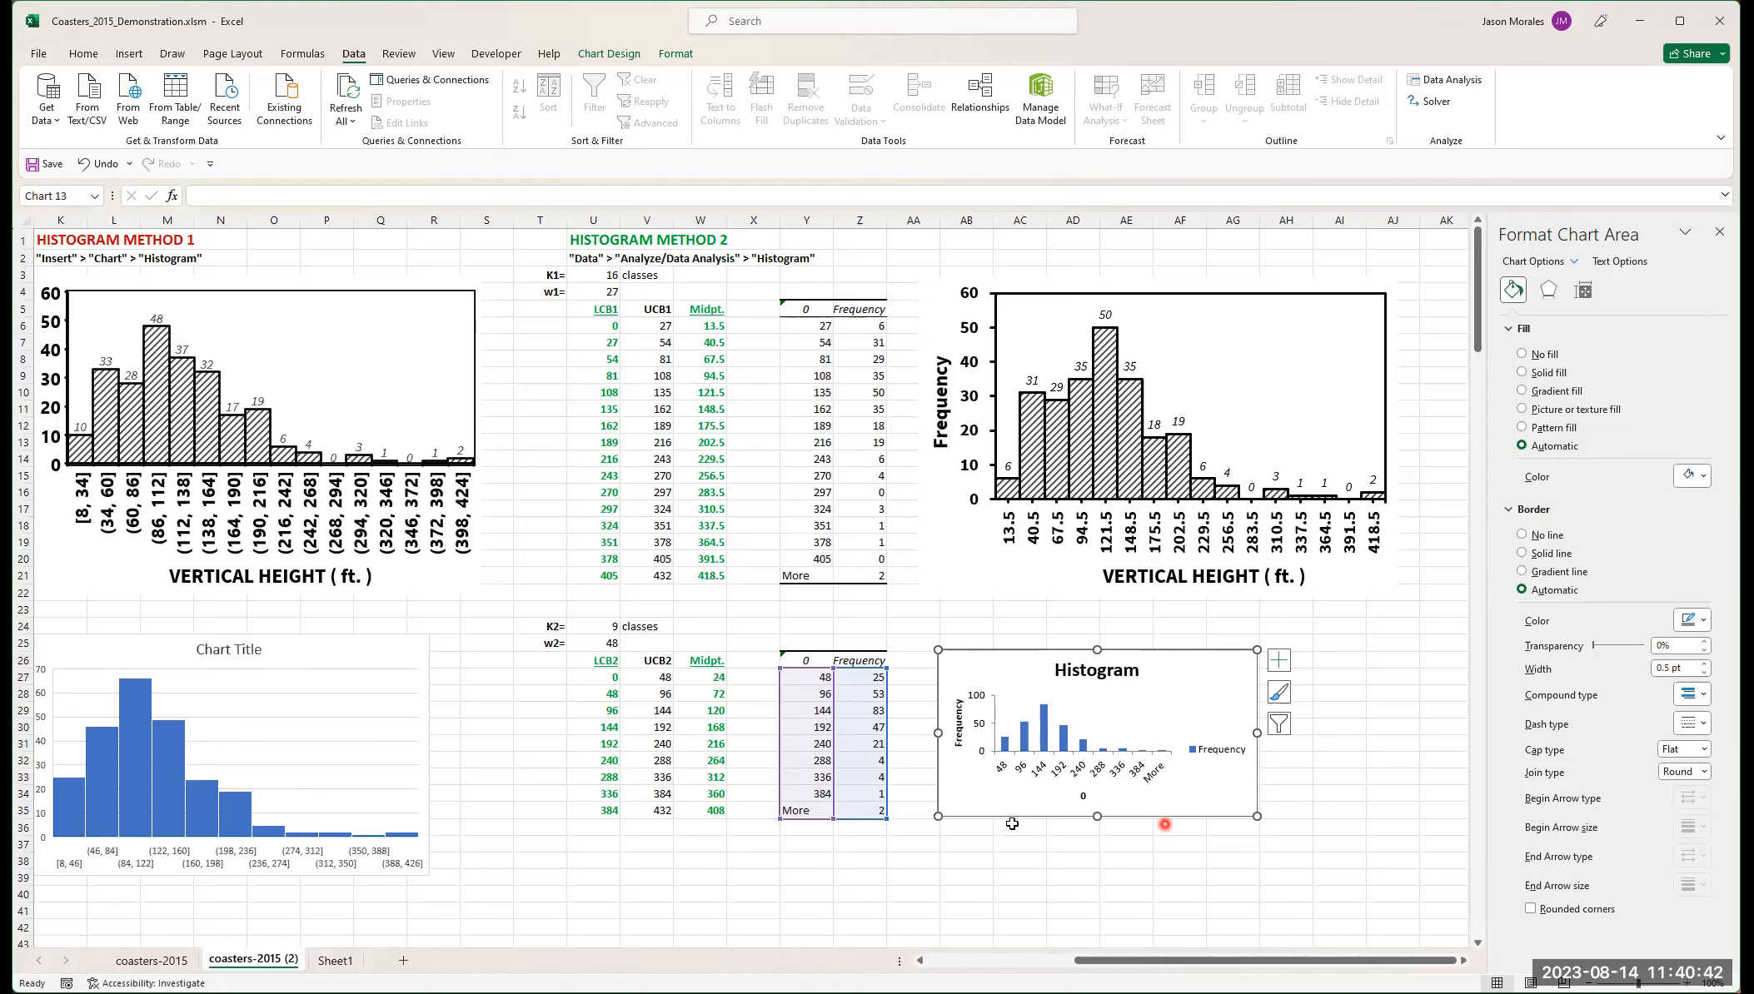
click(1522, 533)
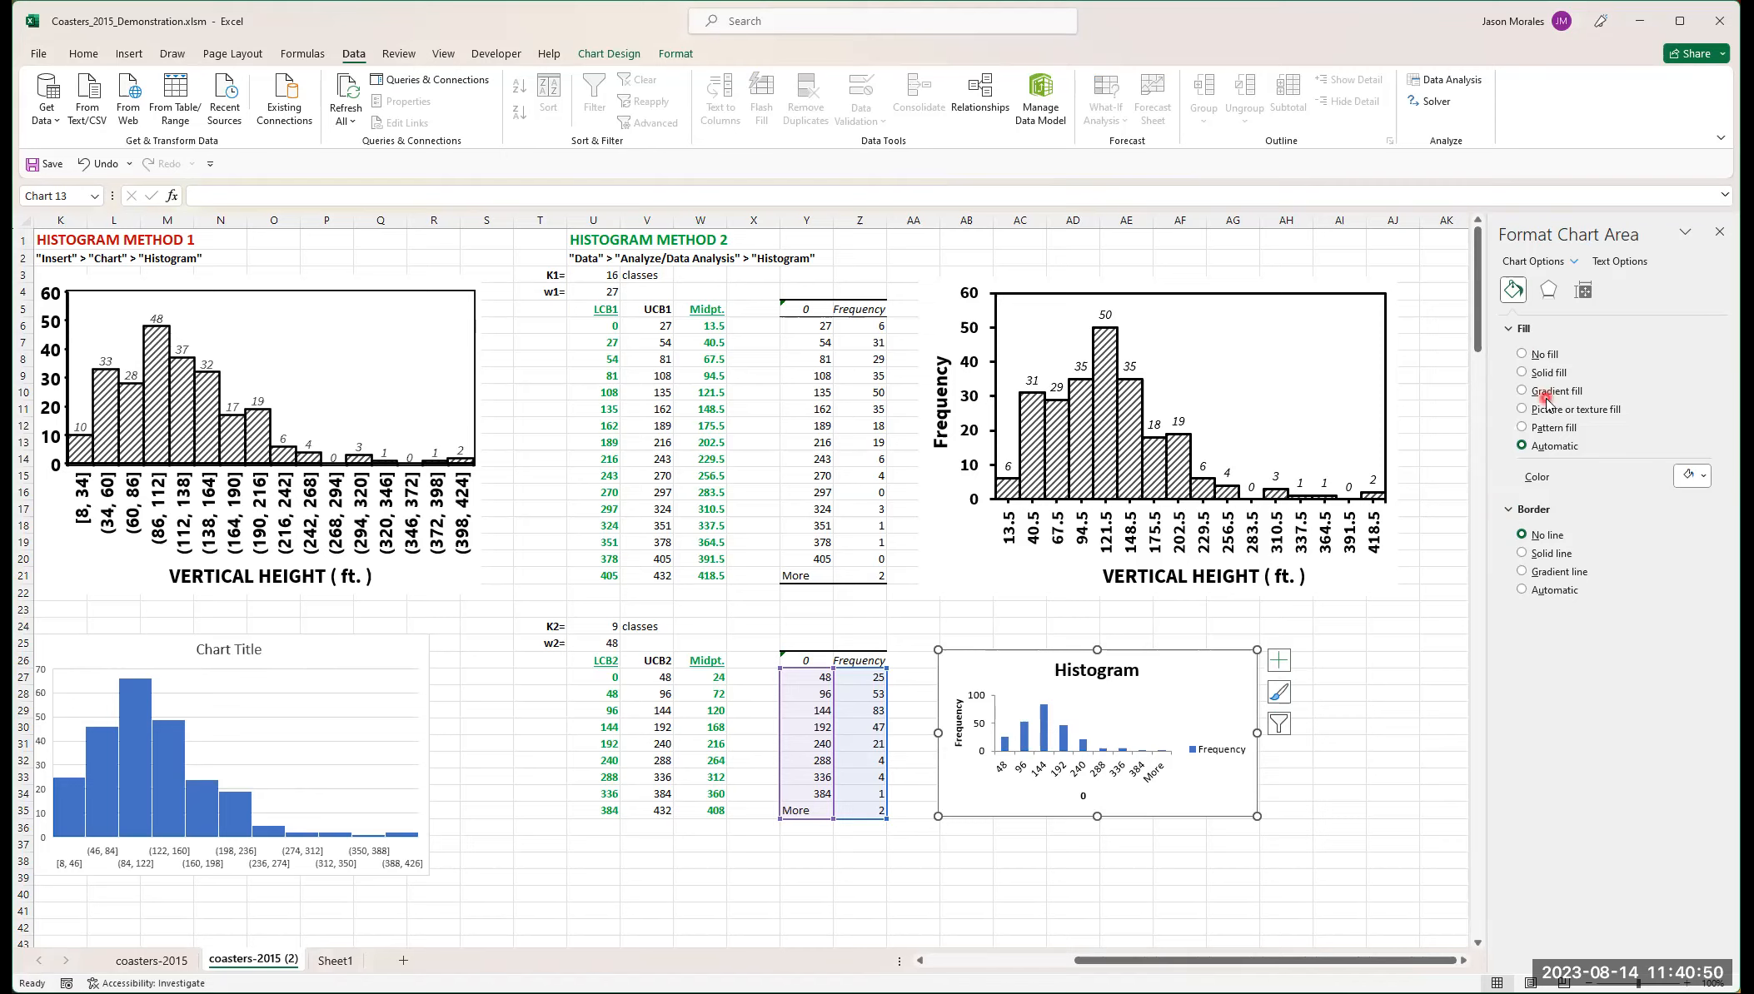
- Set the Histogram chart's height to 4 inches and width to 6 inches, and place it just below the upper histogram
click(1585, 290)
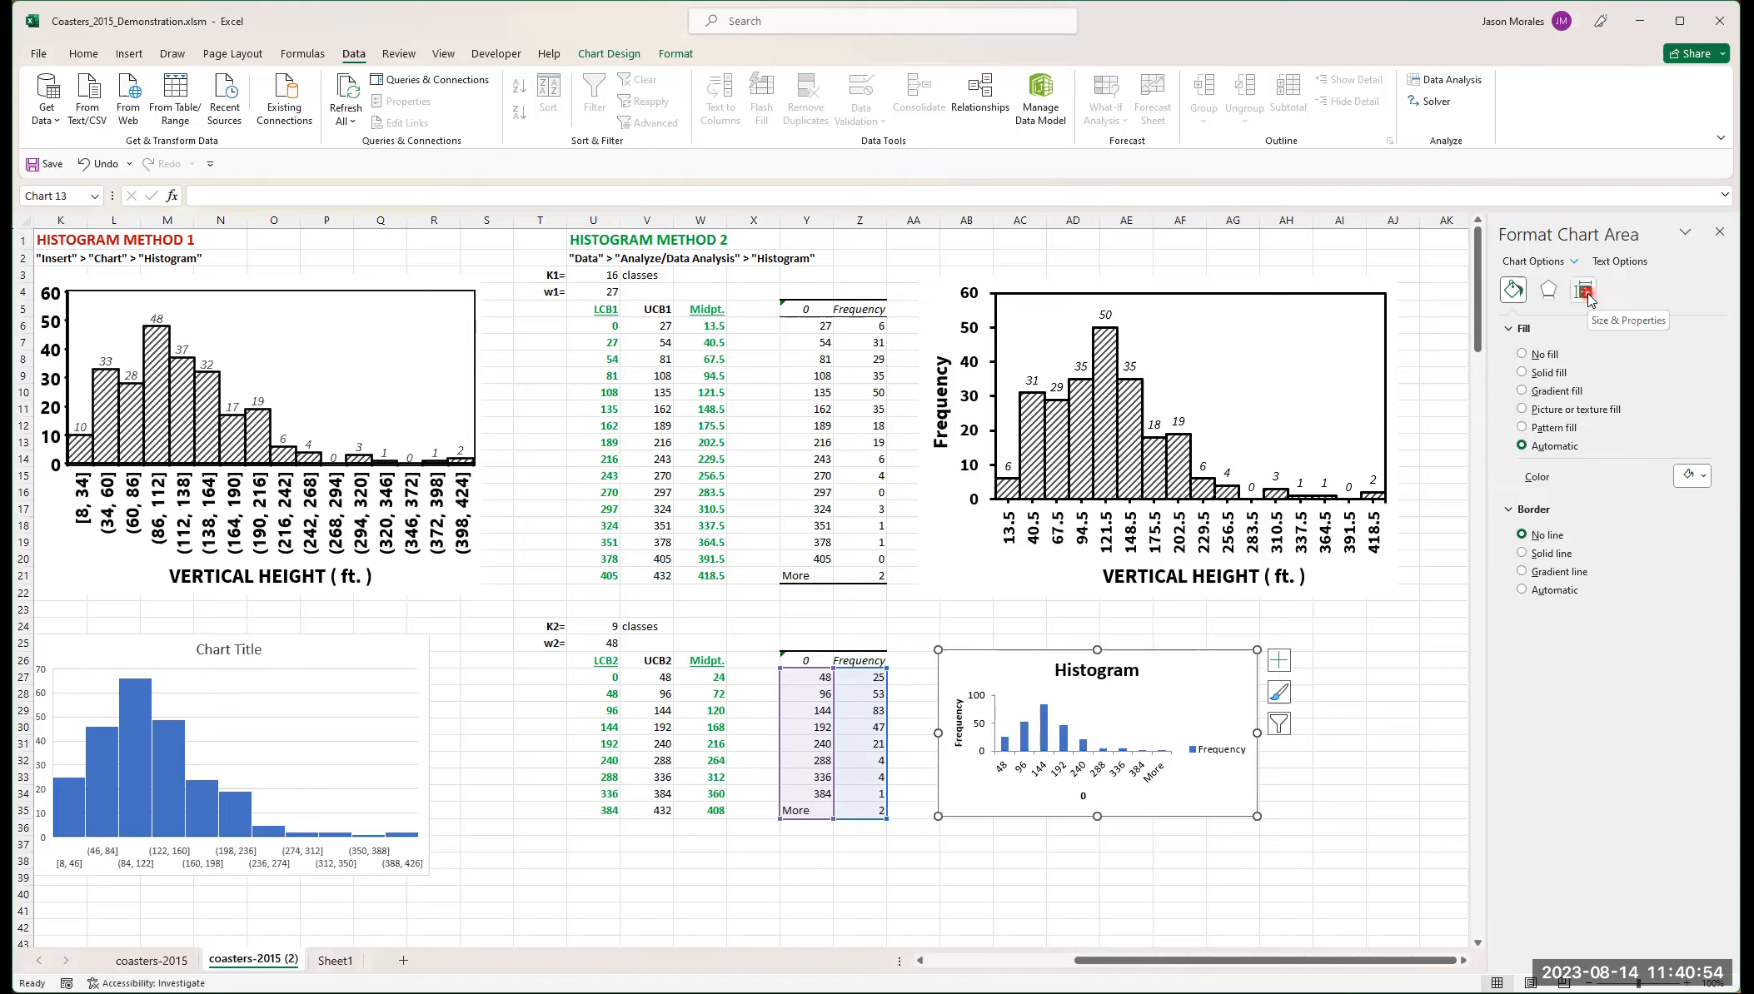
click(1586, 291)
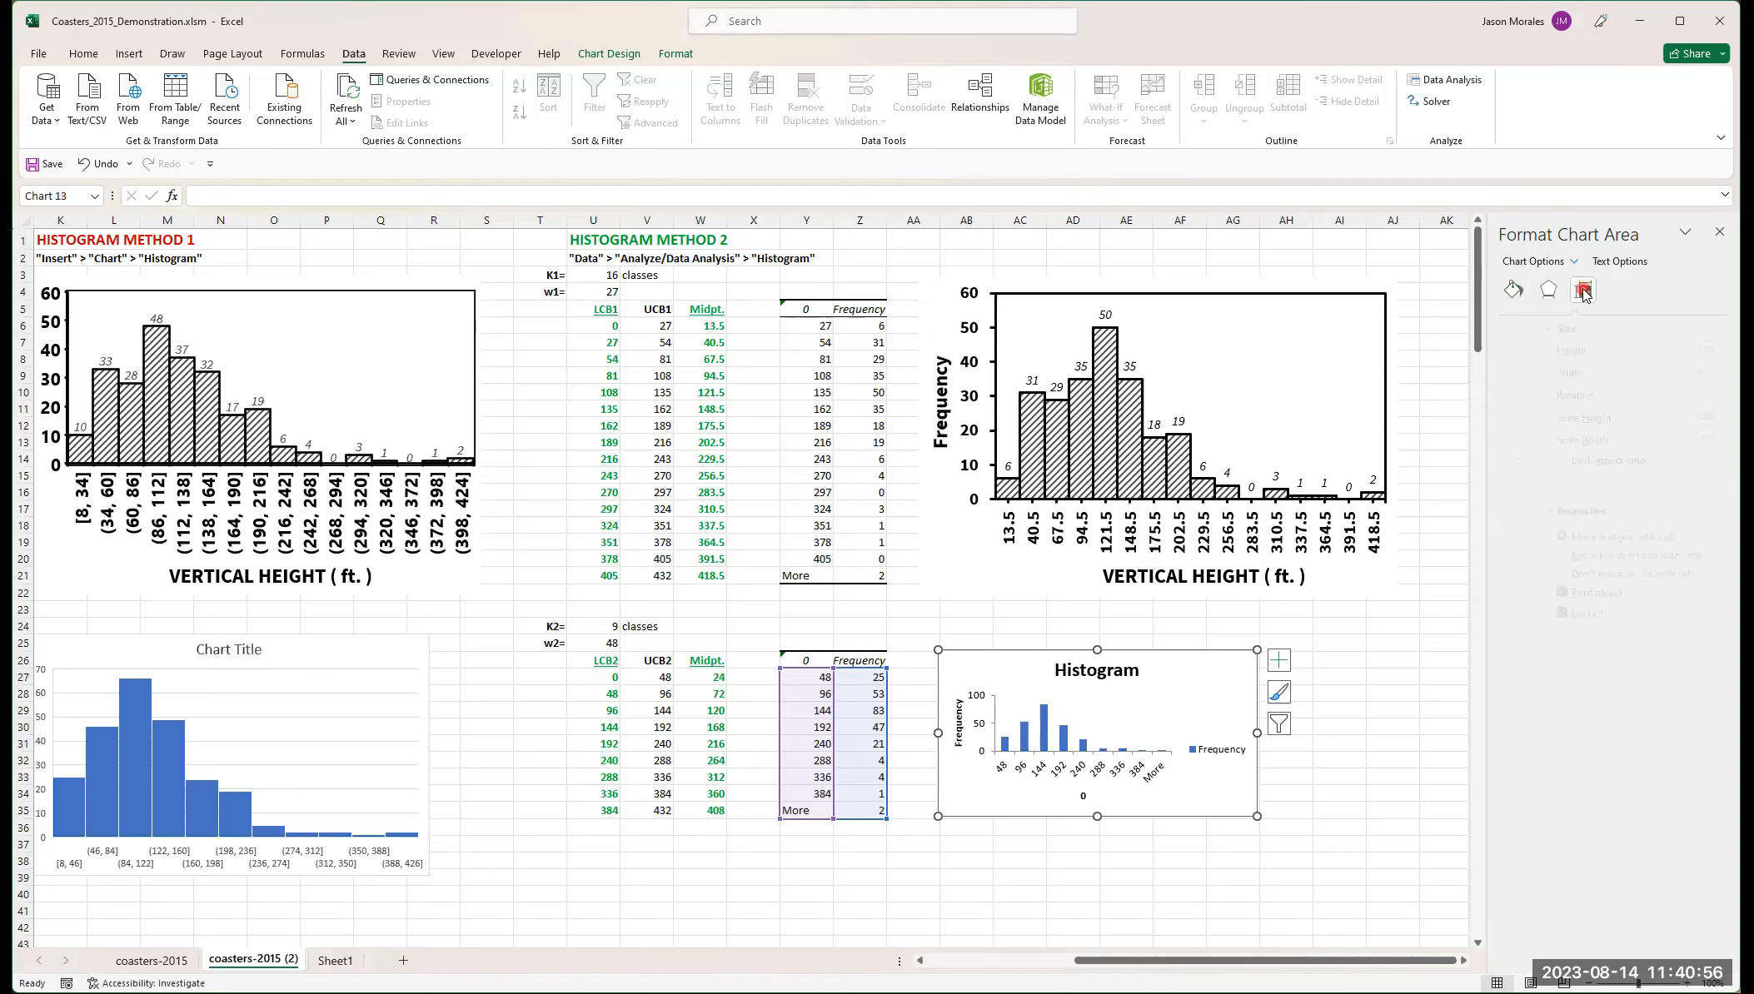
click(1528, 355)
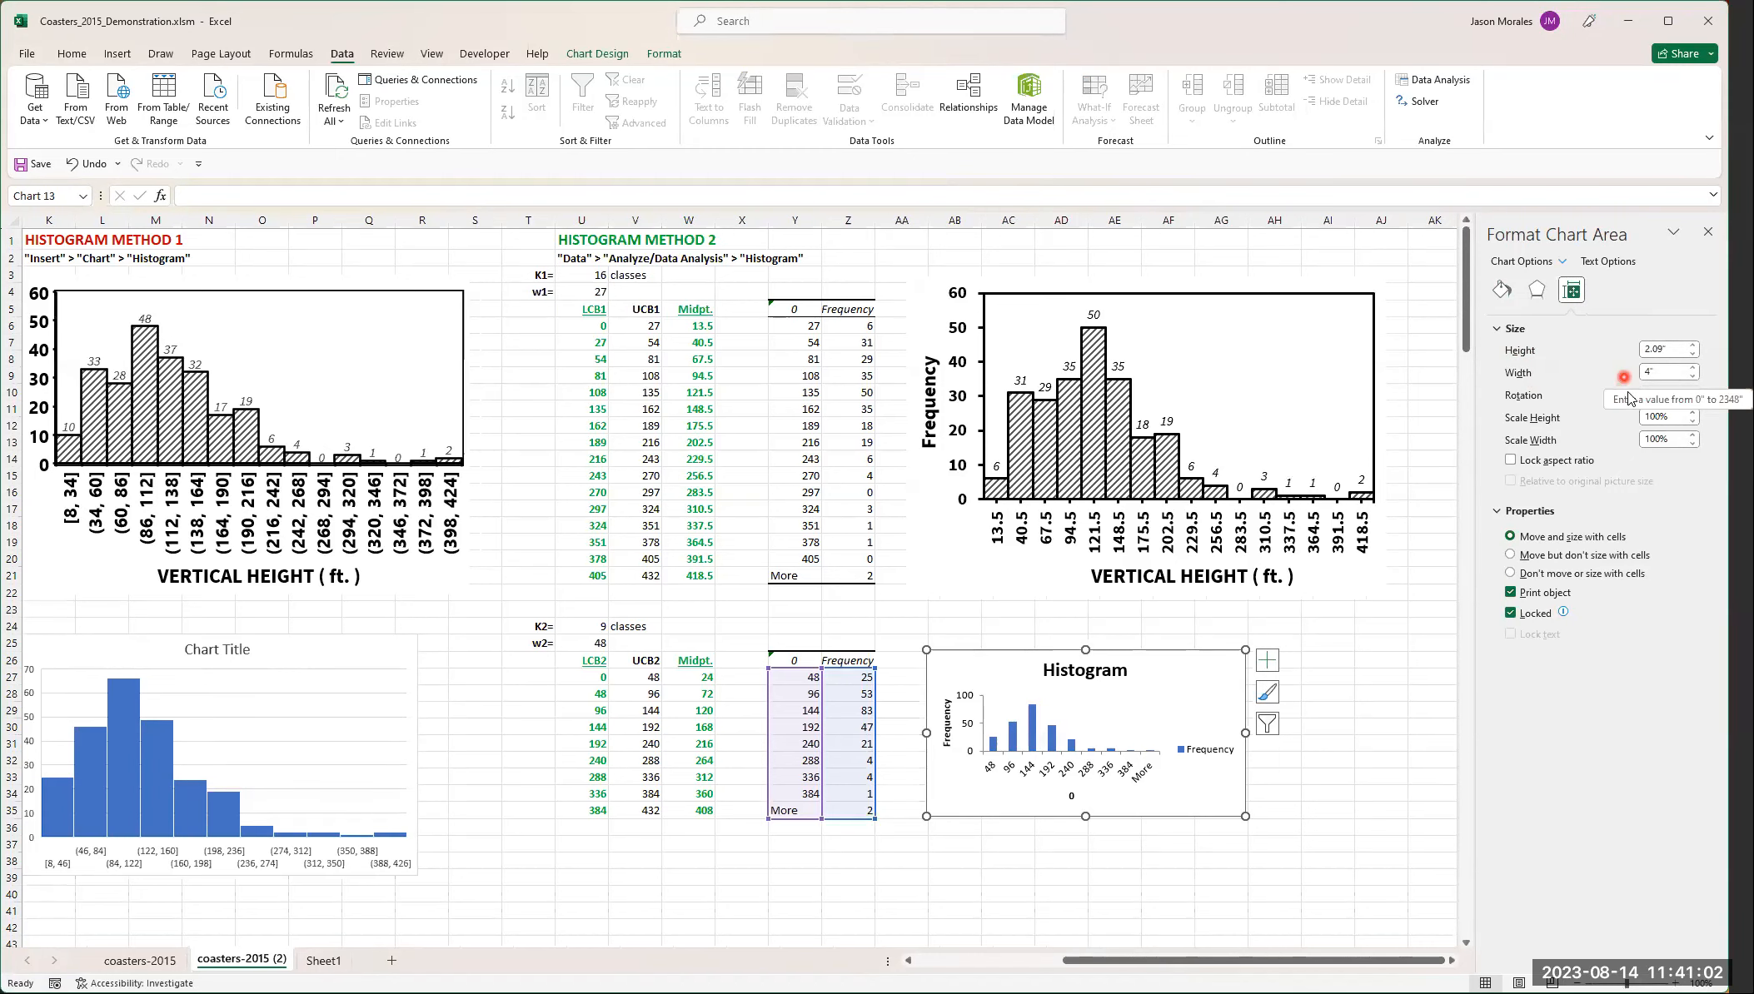
click(1680, 350)
drag(1681, 350, 1636, 328)
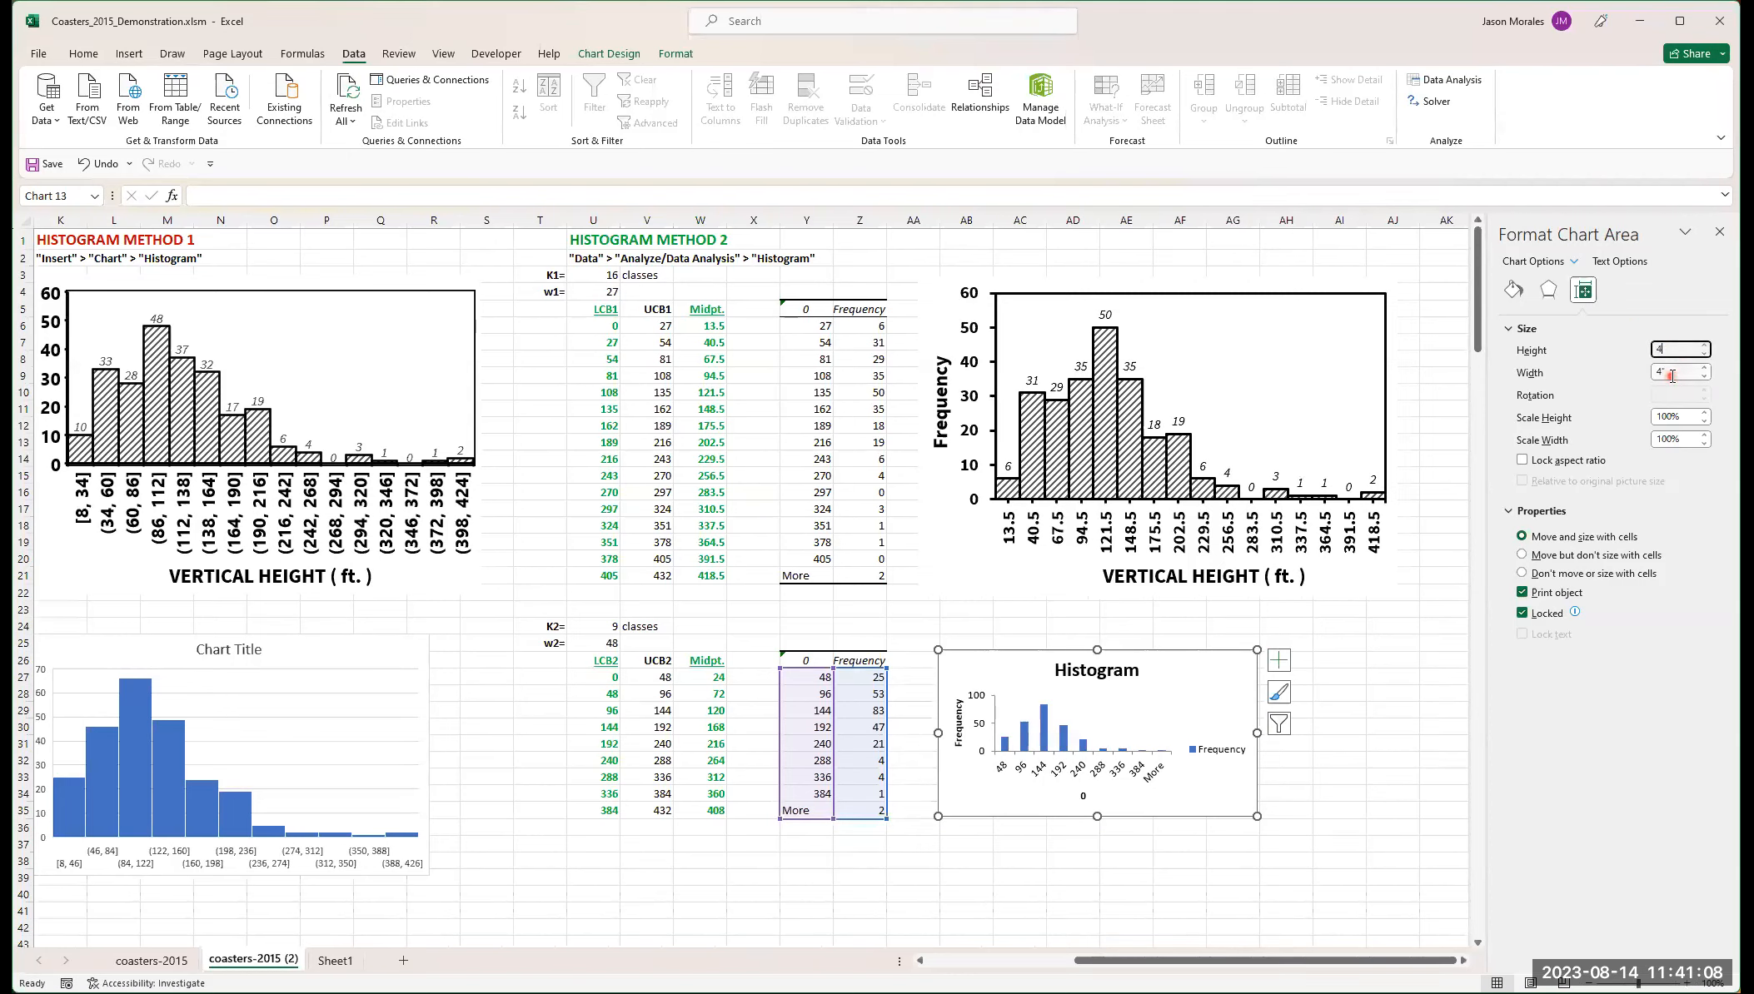
text(4)
drag(1669, 372, 1655, 374)
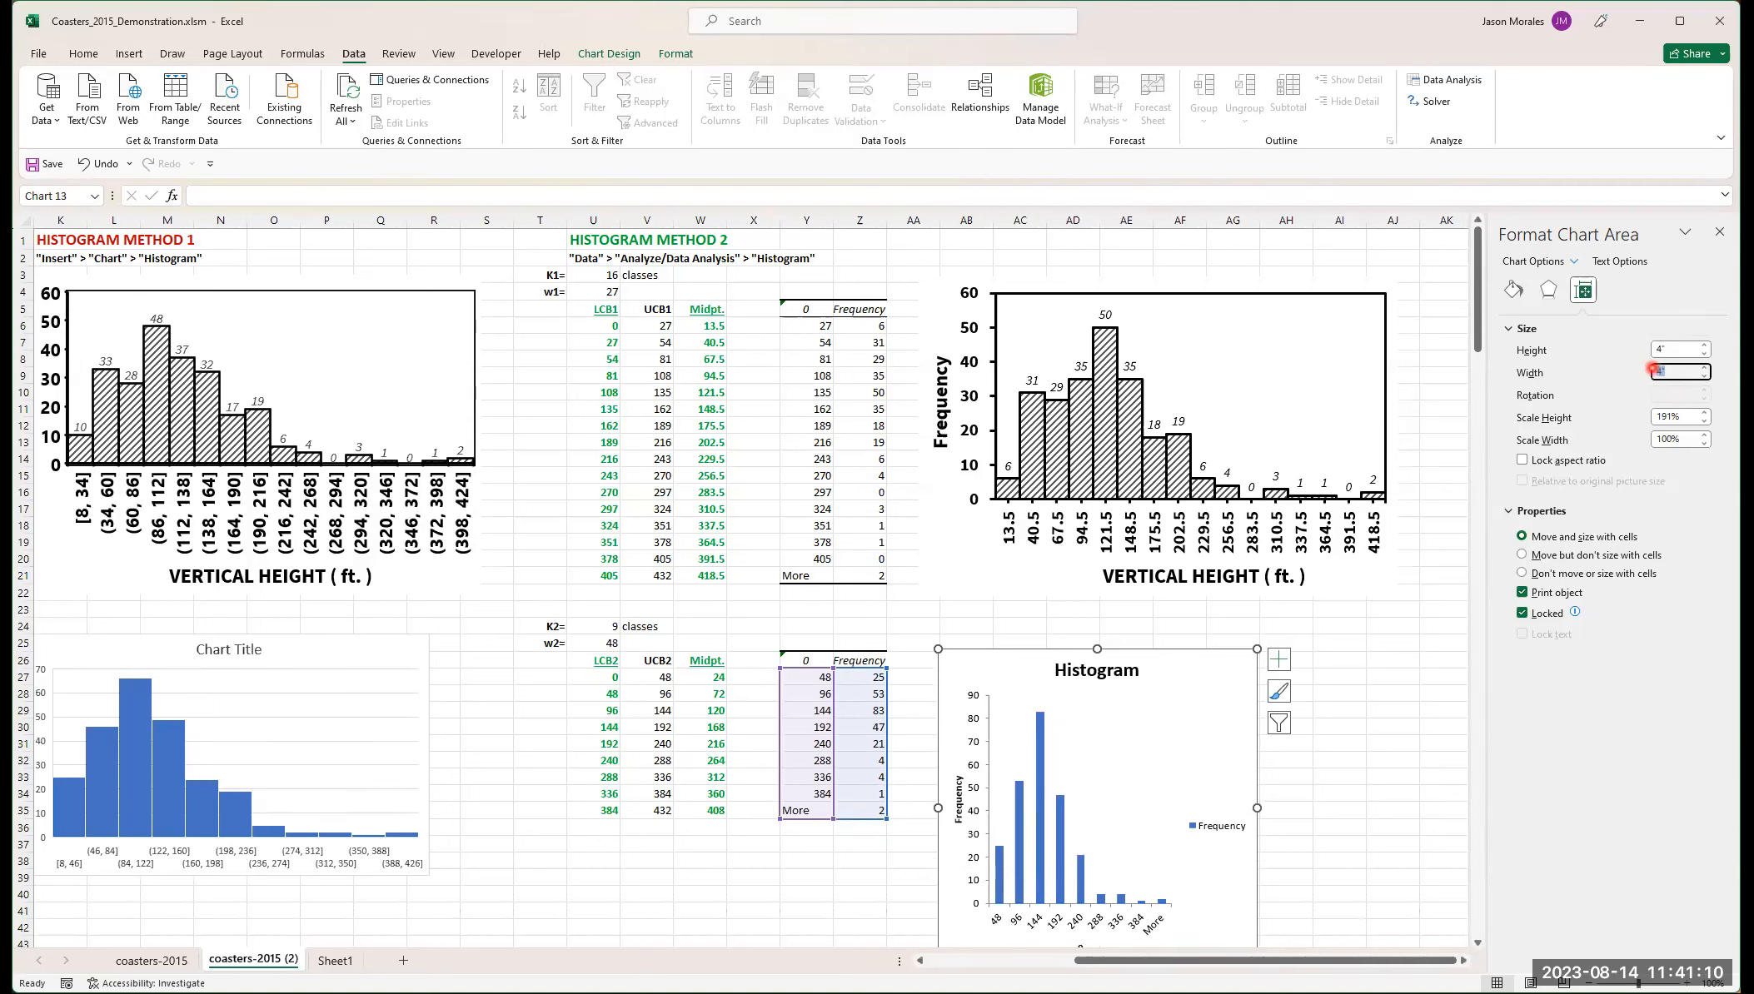
text(6)
click(1674, 348)
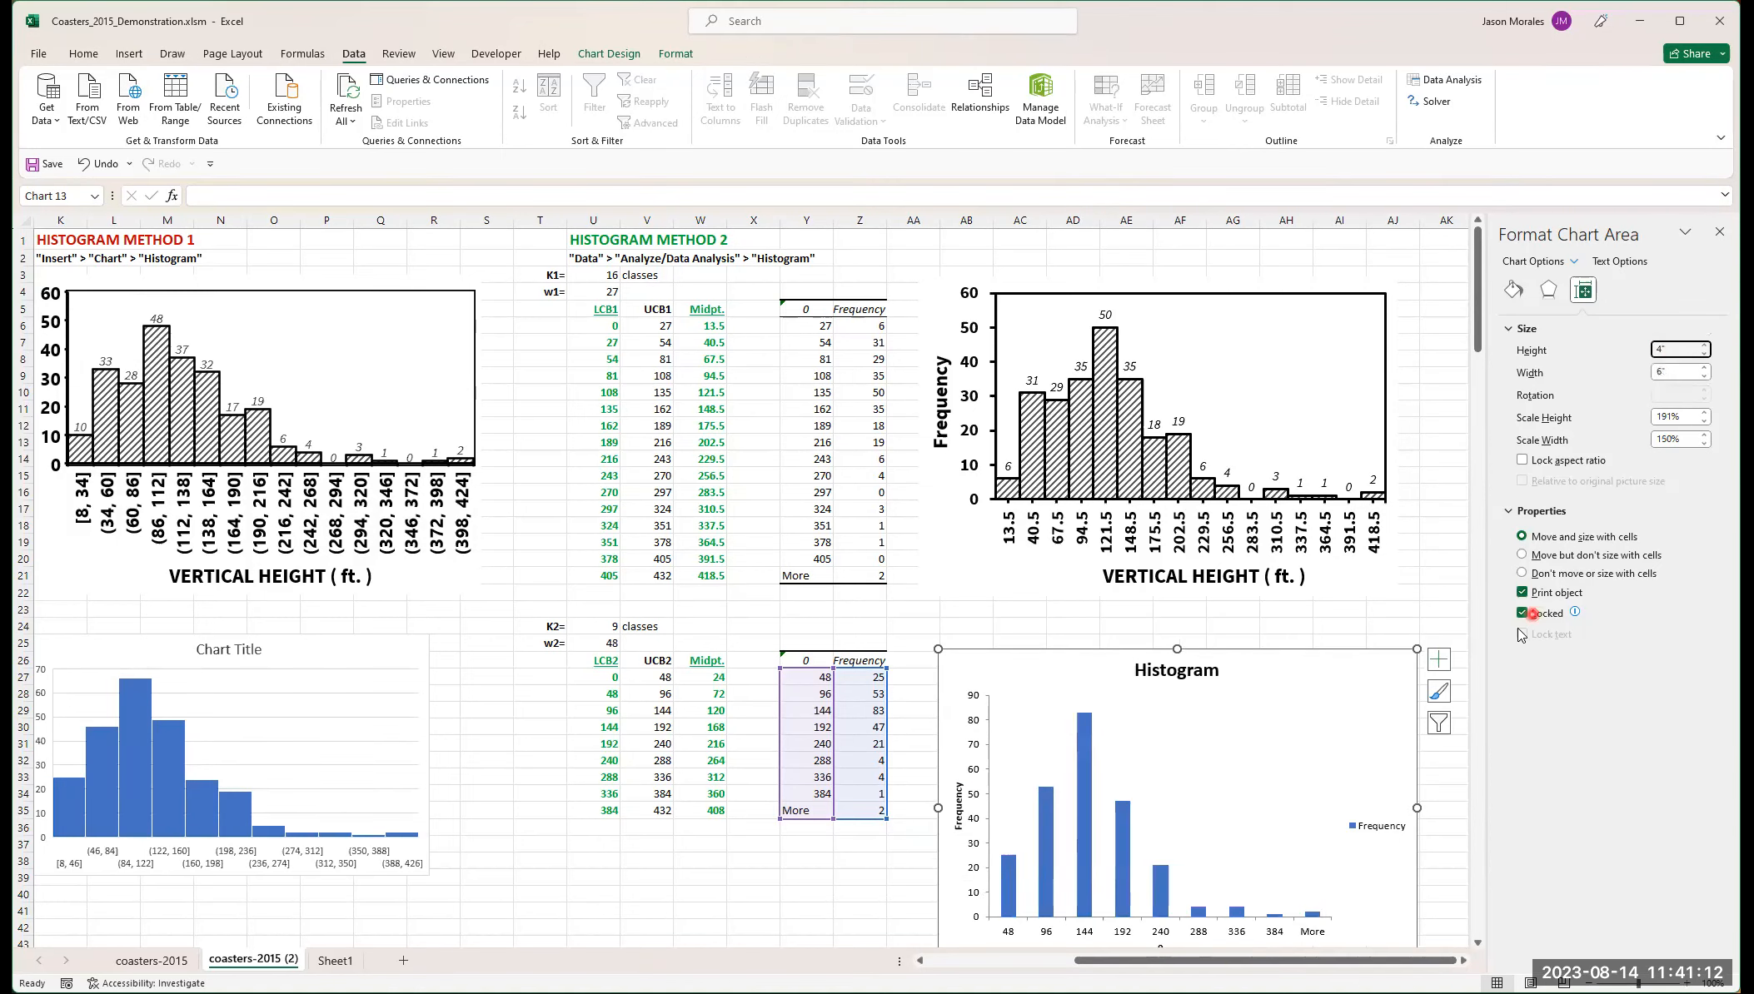
drag(1262, 670, 1240, 627)
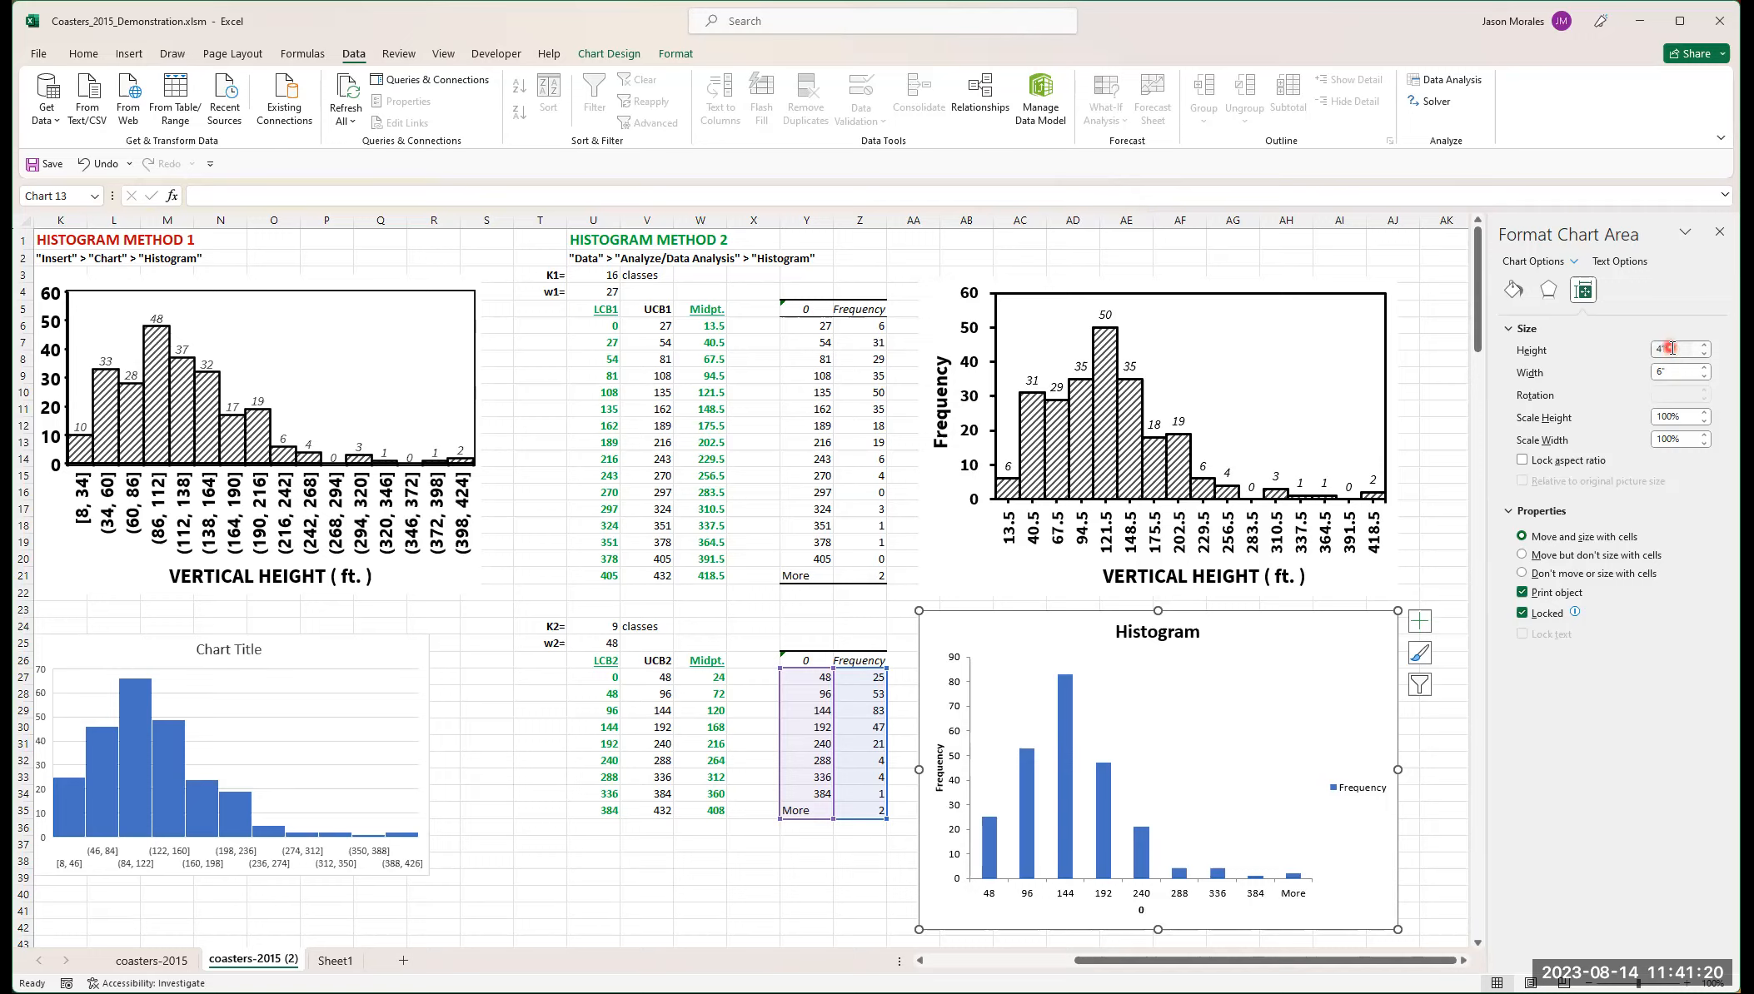
- Lock the Histogram chart's aspect ratio and set its height to 6 inches so the width scales proportionally
click(1512, 462)
click(1658, 348)
click(1671, 292)
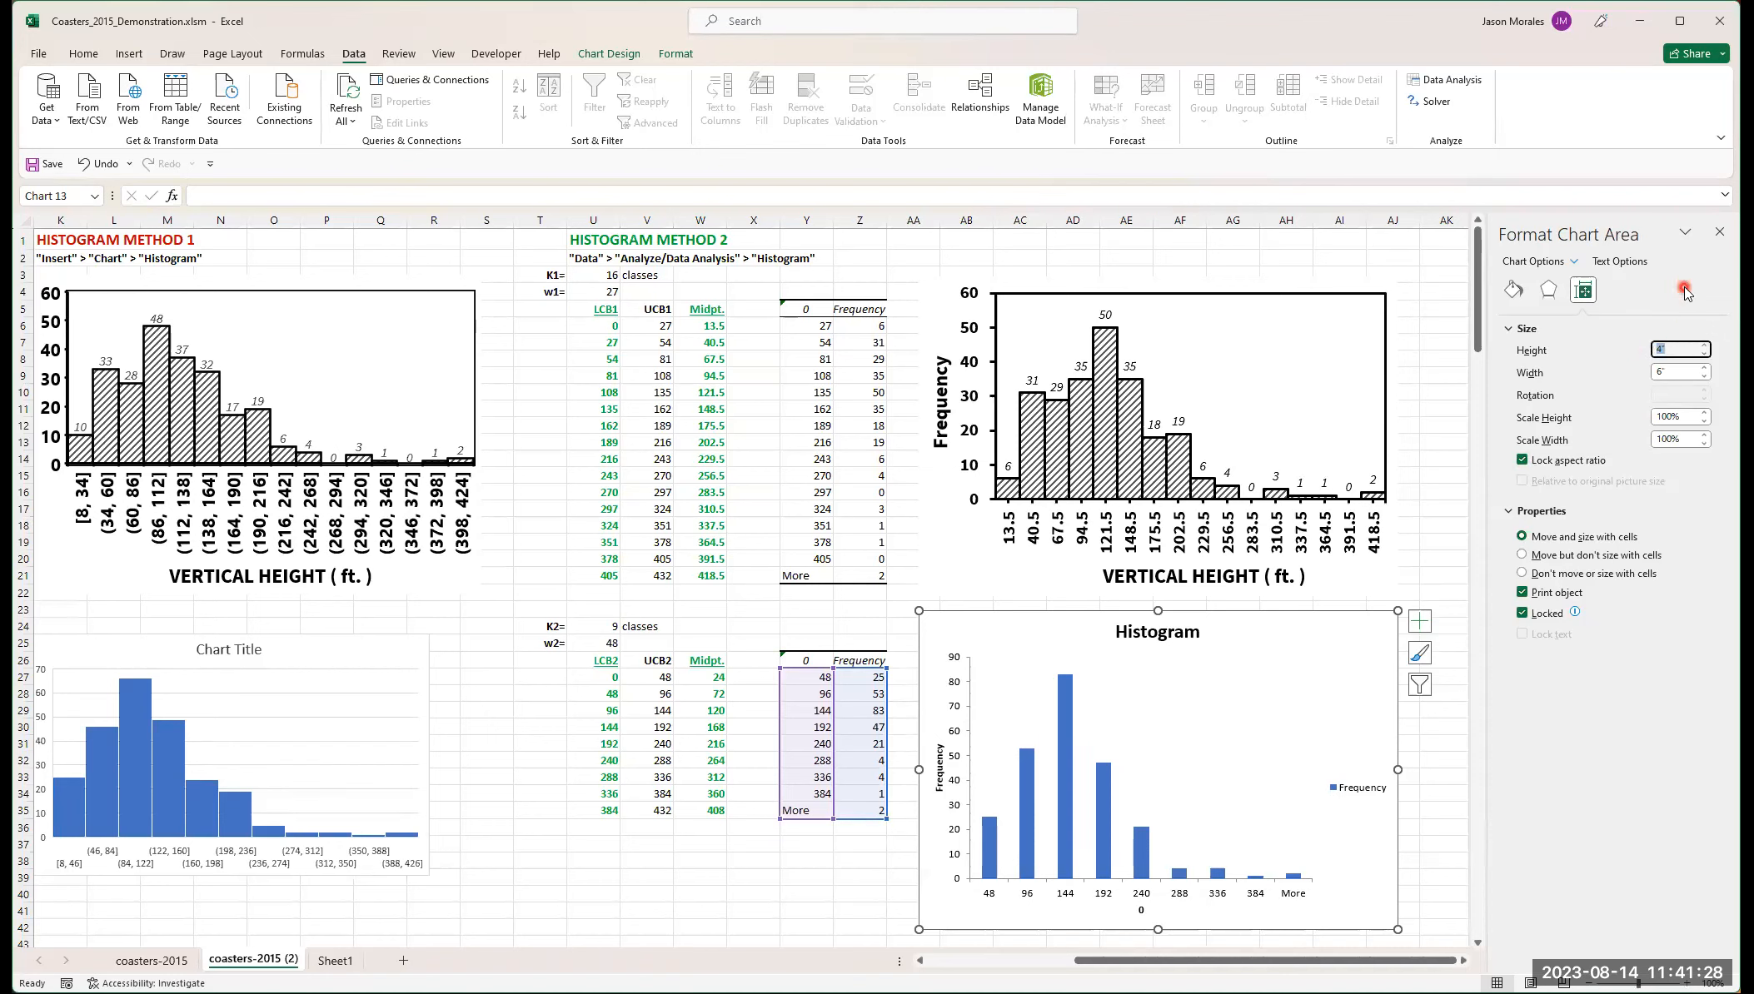
click(1683, 370)
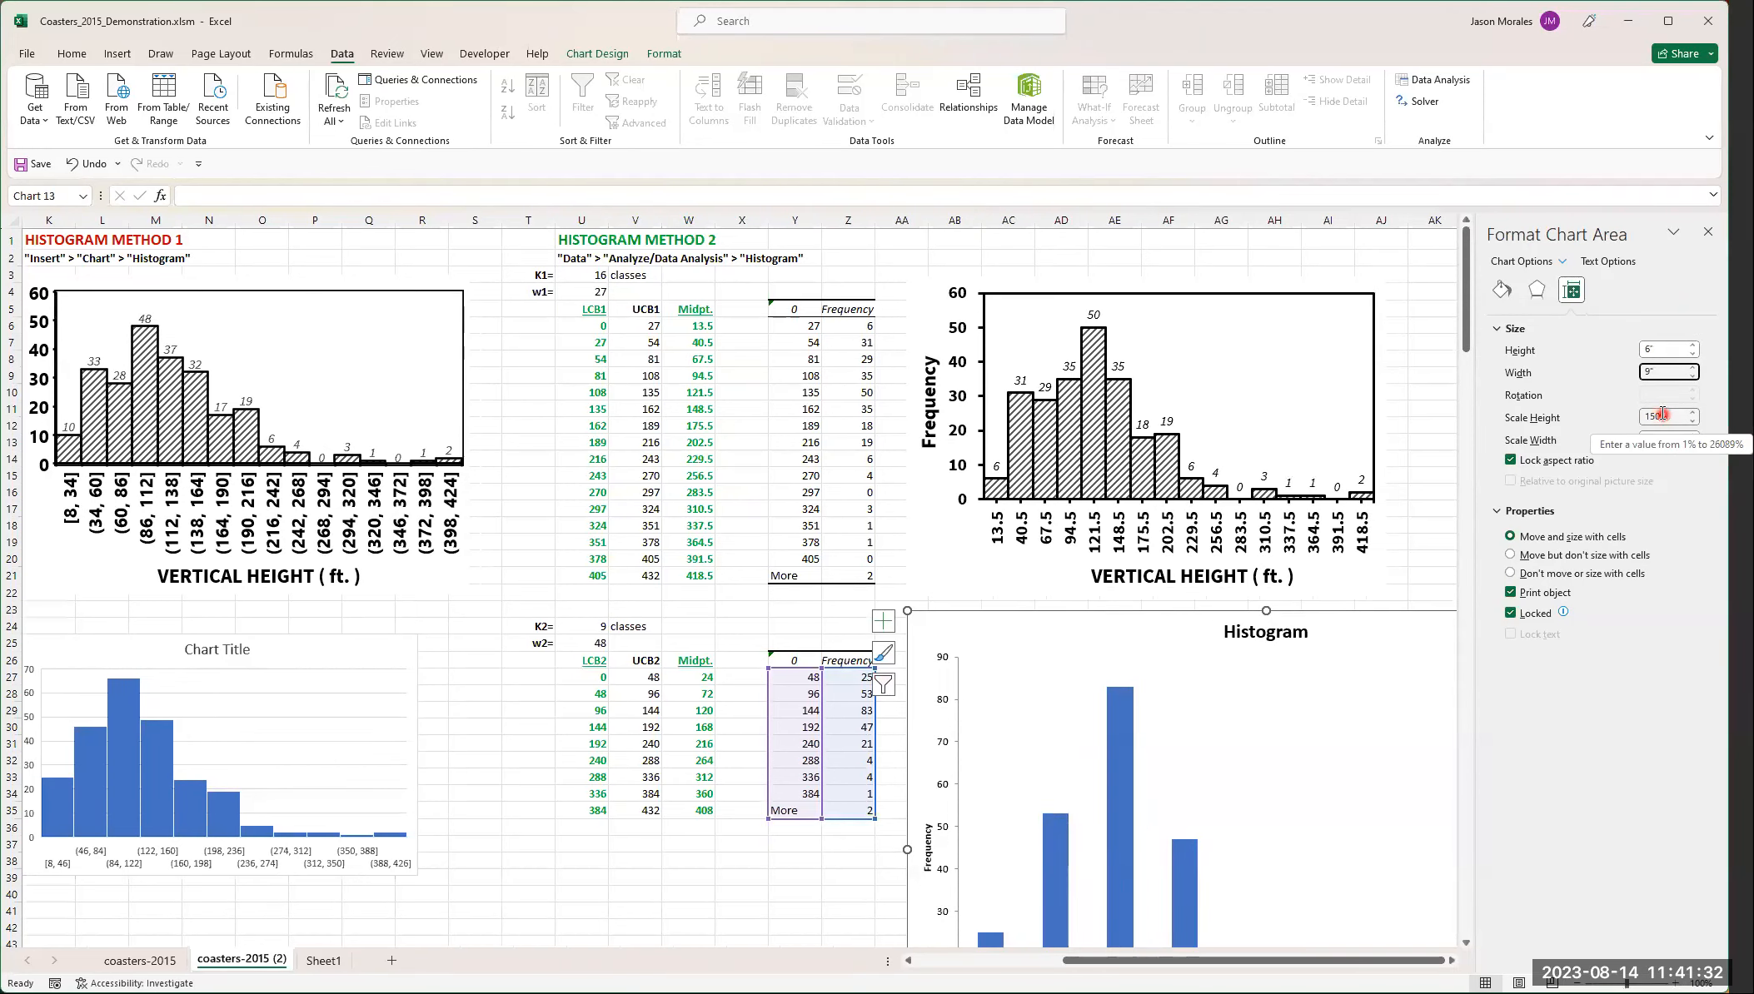
click(1588, 391)
click(1597, 422)
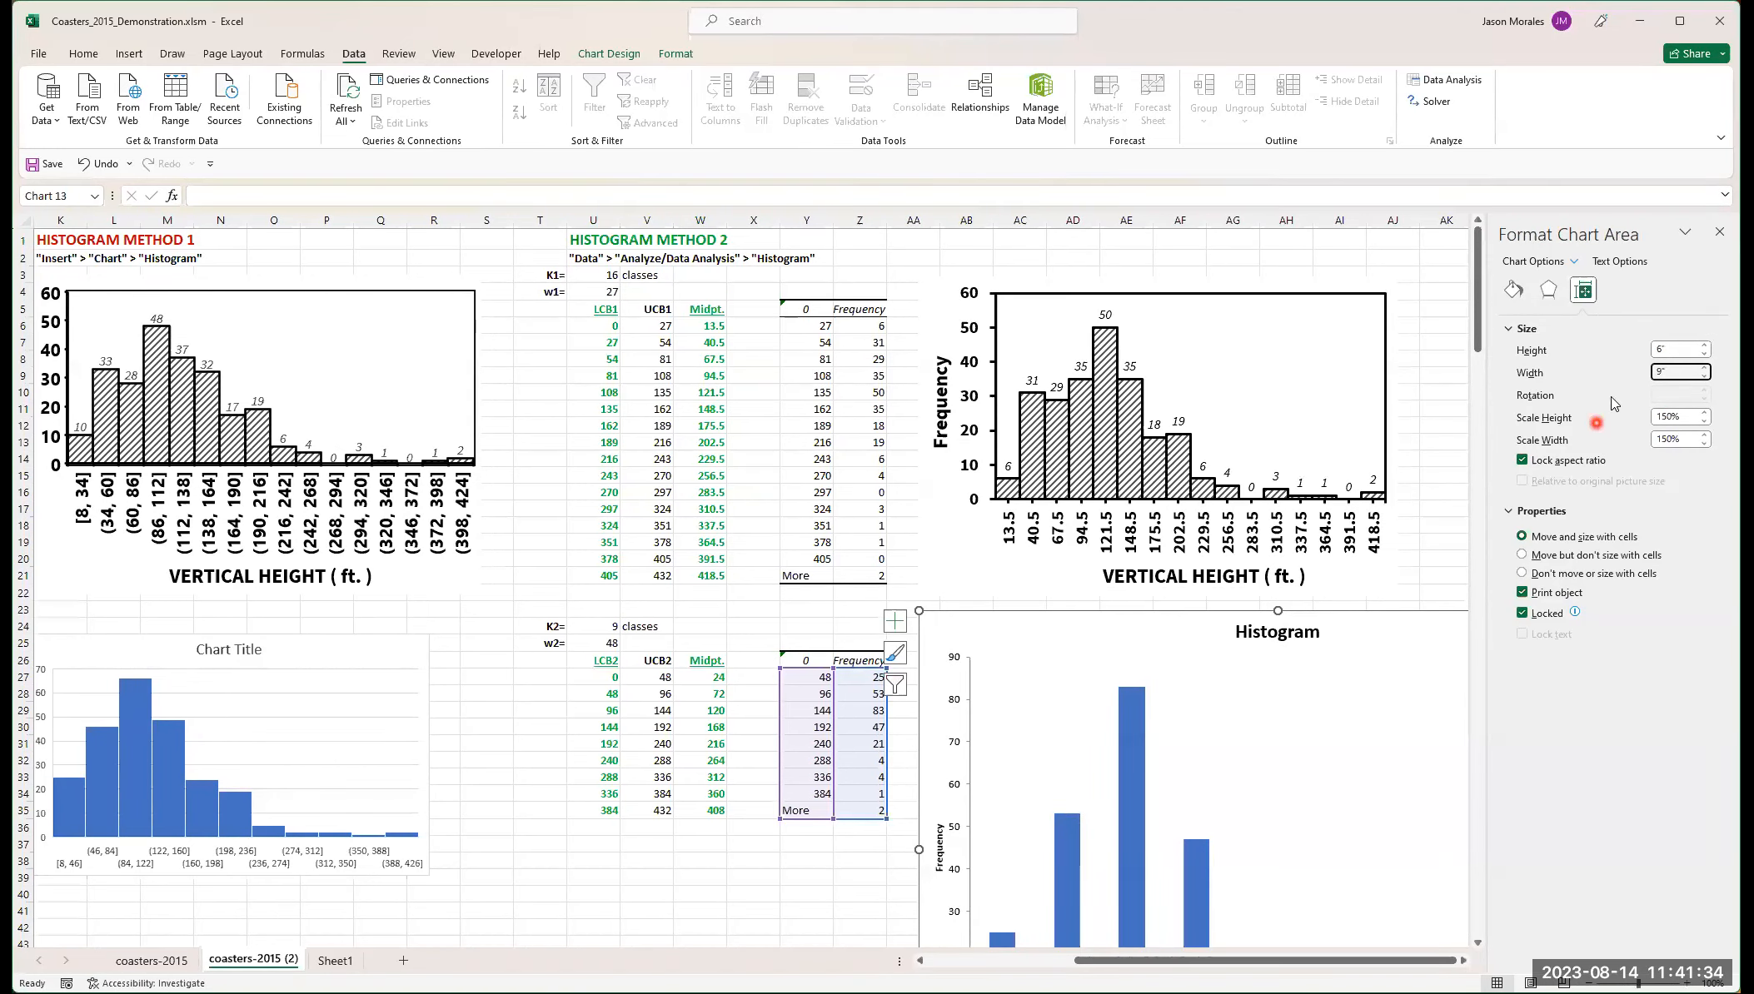
click(1660, 346)
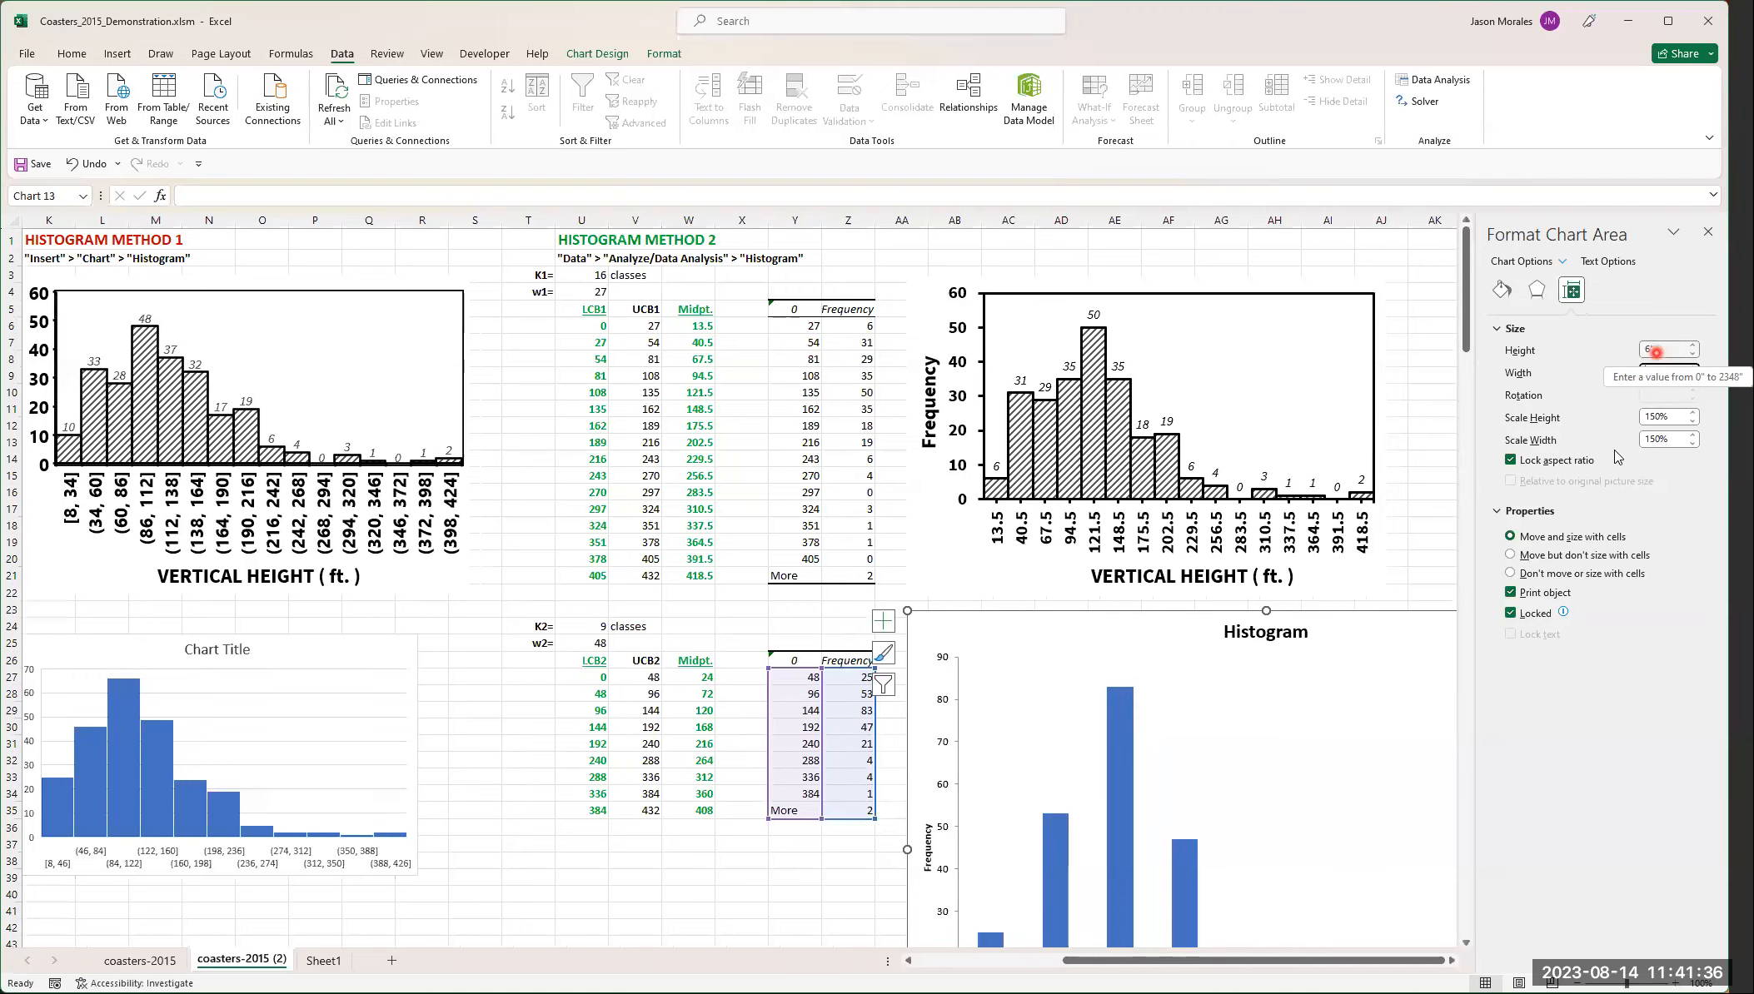
- Unlock the Histogram chart's aspect ratio and restore its size to 4 inches high by 6 inches wide
click(1511, 460)
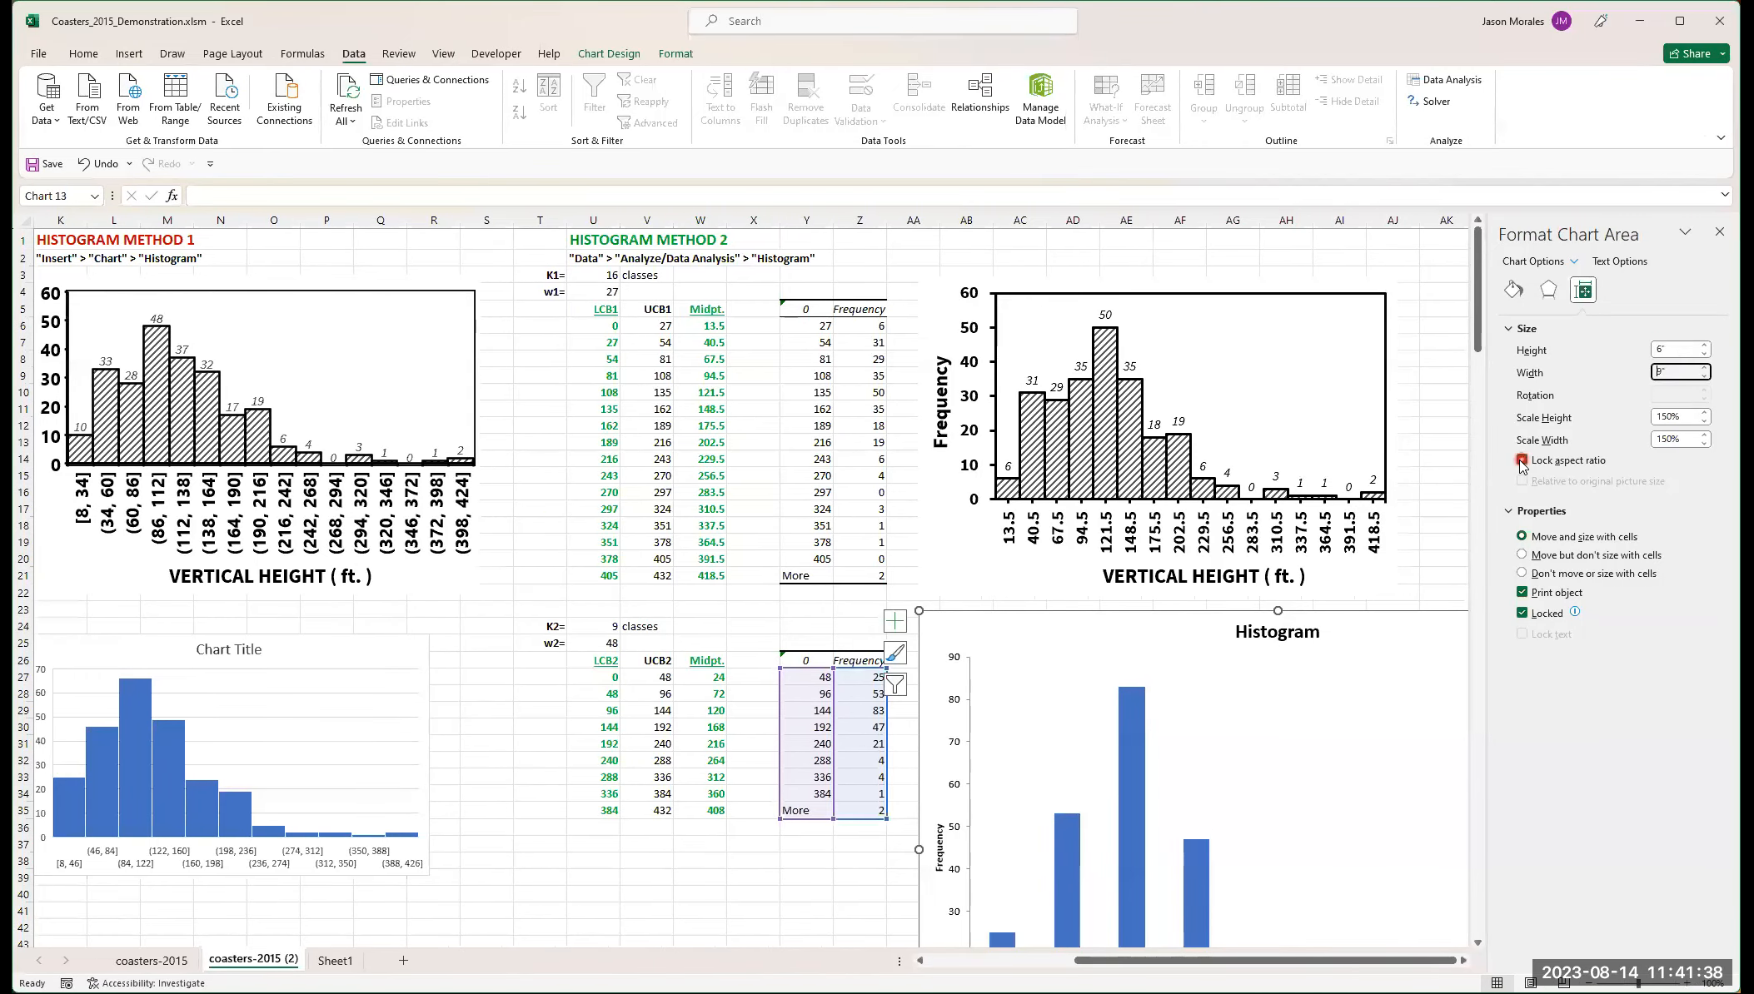
click(1532, 516)
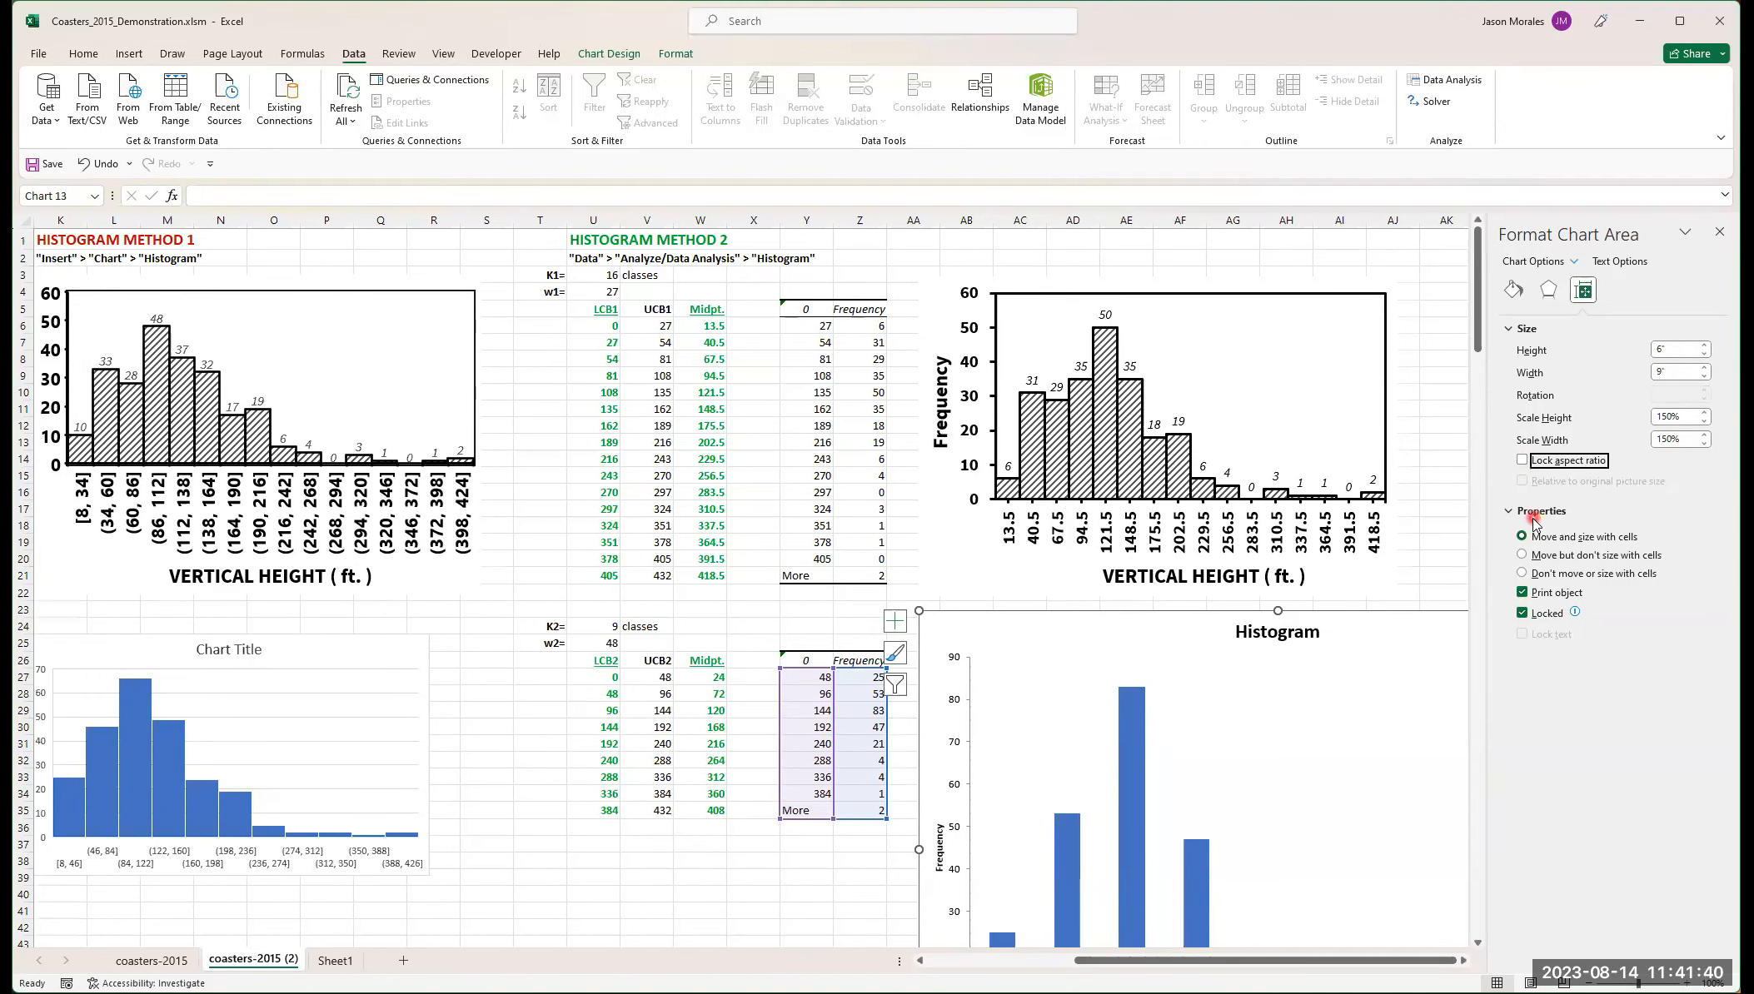
double_click(1650, 348)
click(1688, 333)
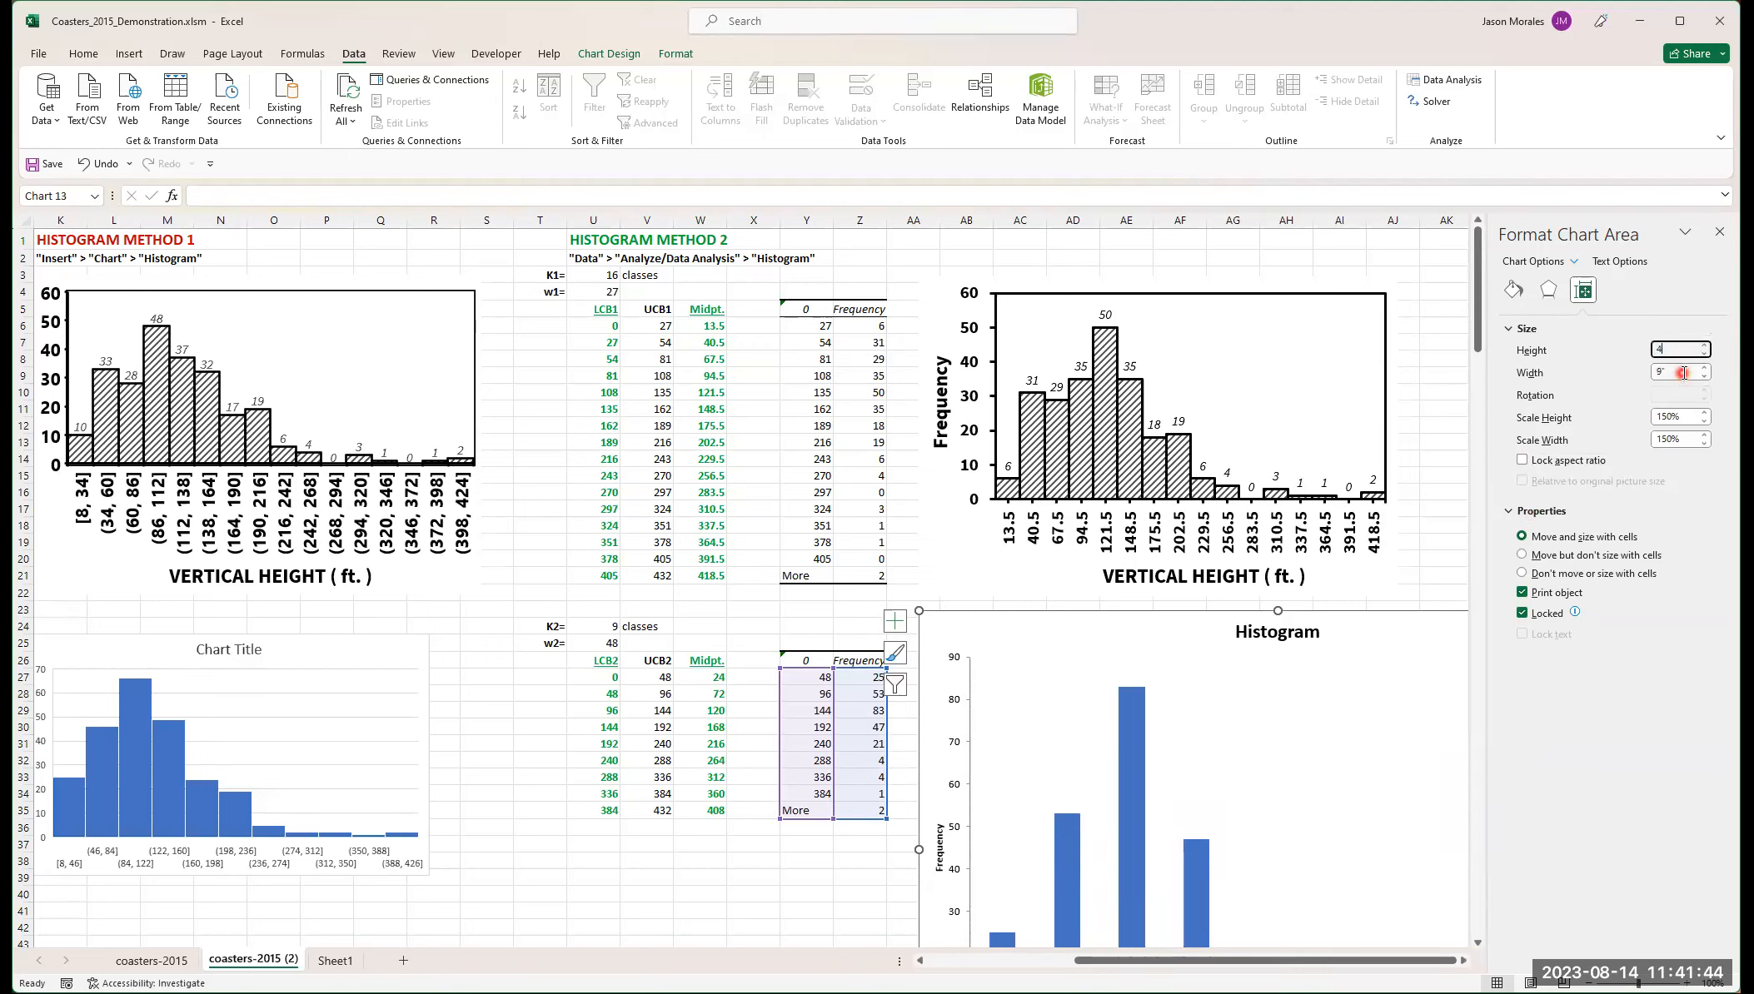
key(Return)
double_click(1644, 373)
text(6)
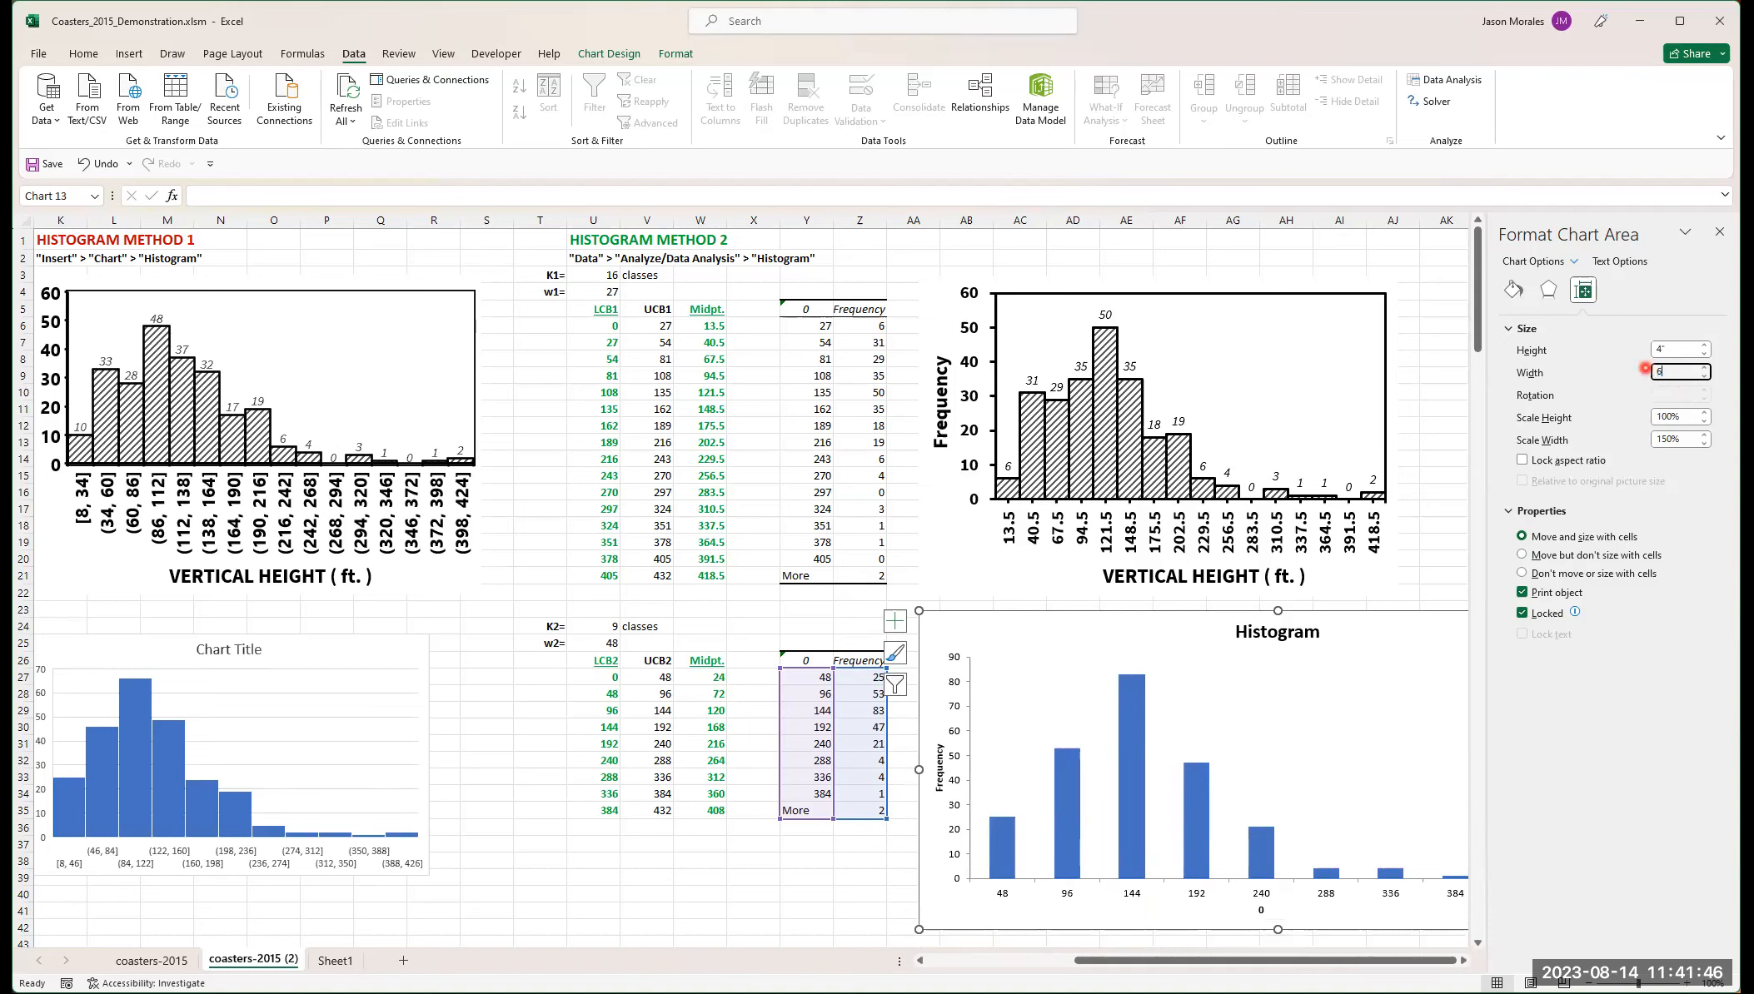
click(1683, 344)
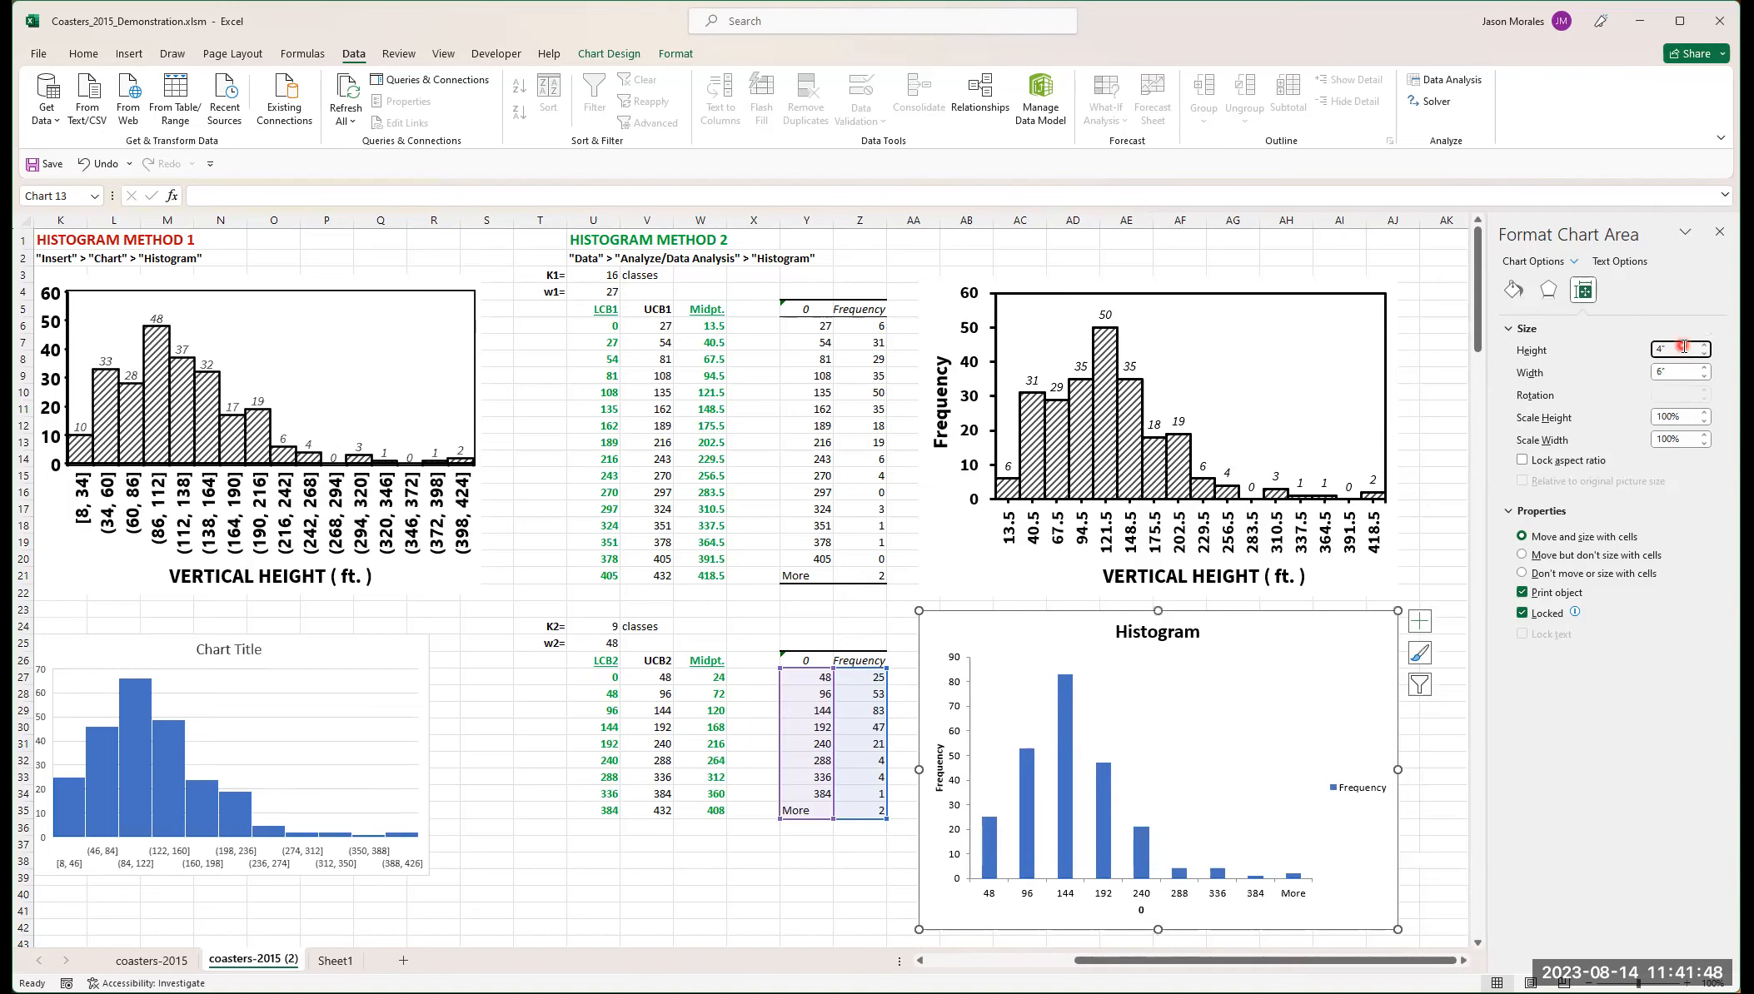
drag(1683, 347, 1656, 351)
- Set the Histogram chart to move but not size with cells, and return to its fill and border options
click(1496, 514)
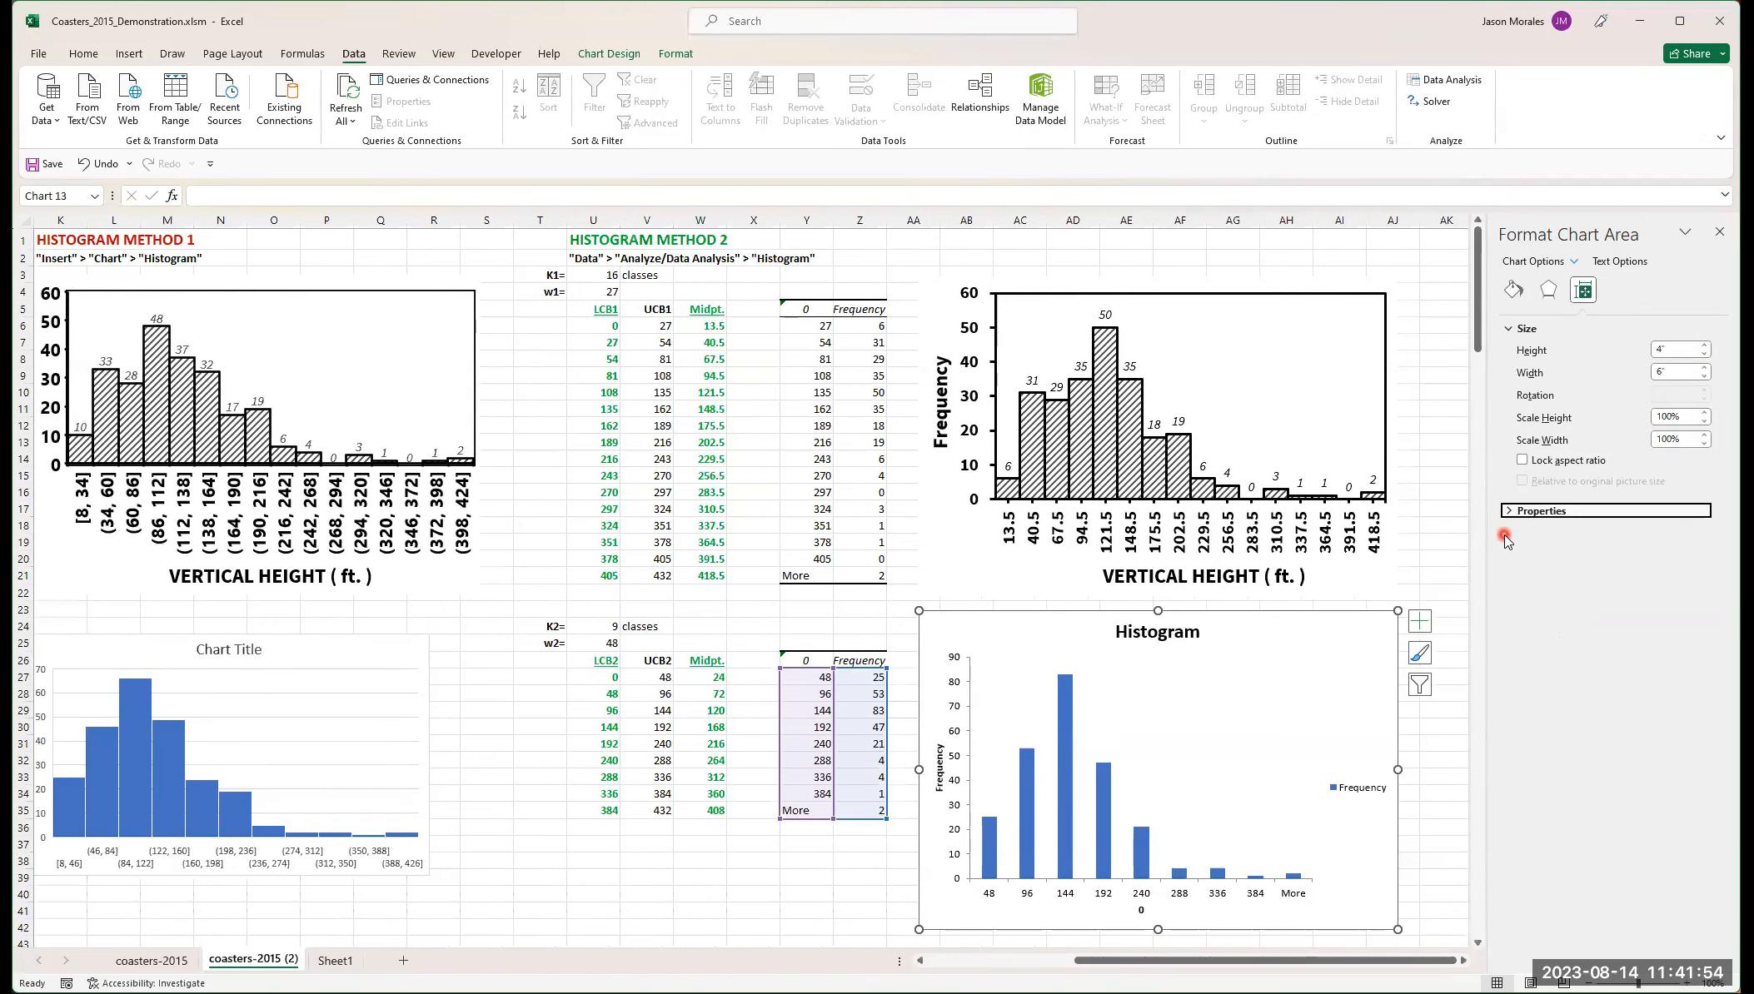
click(1503, 511)
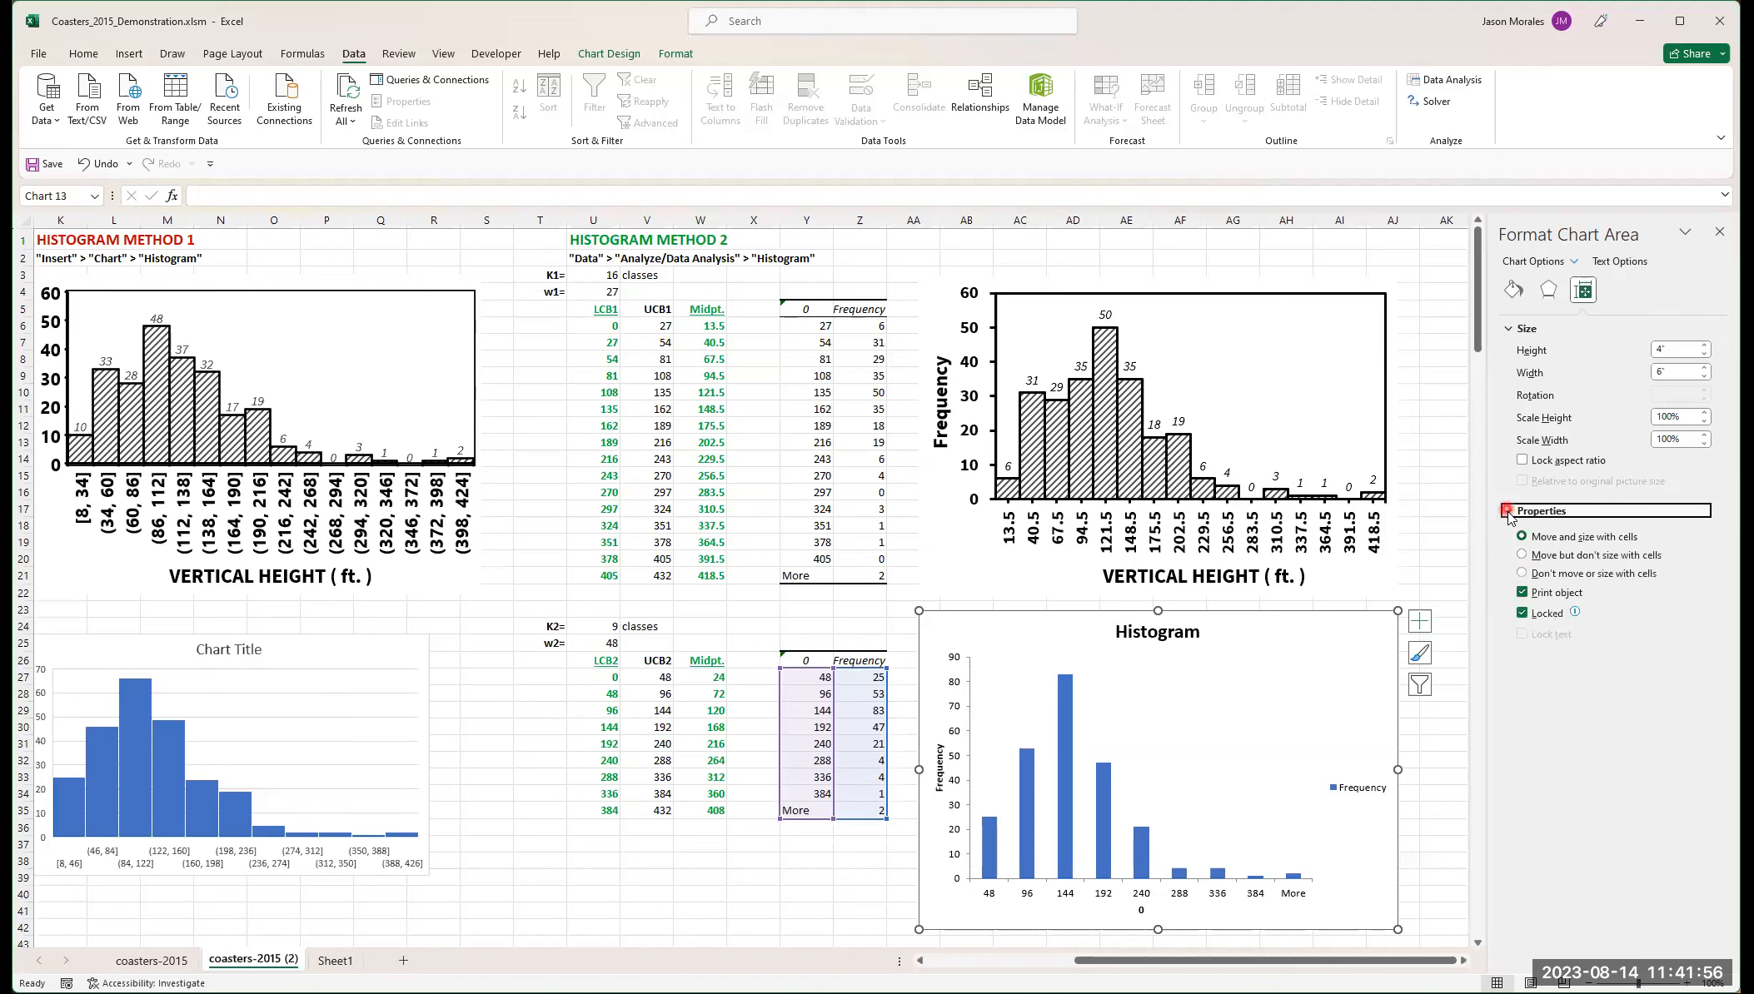
click(1522, 555)
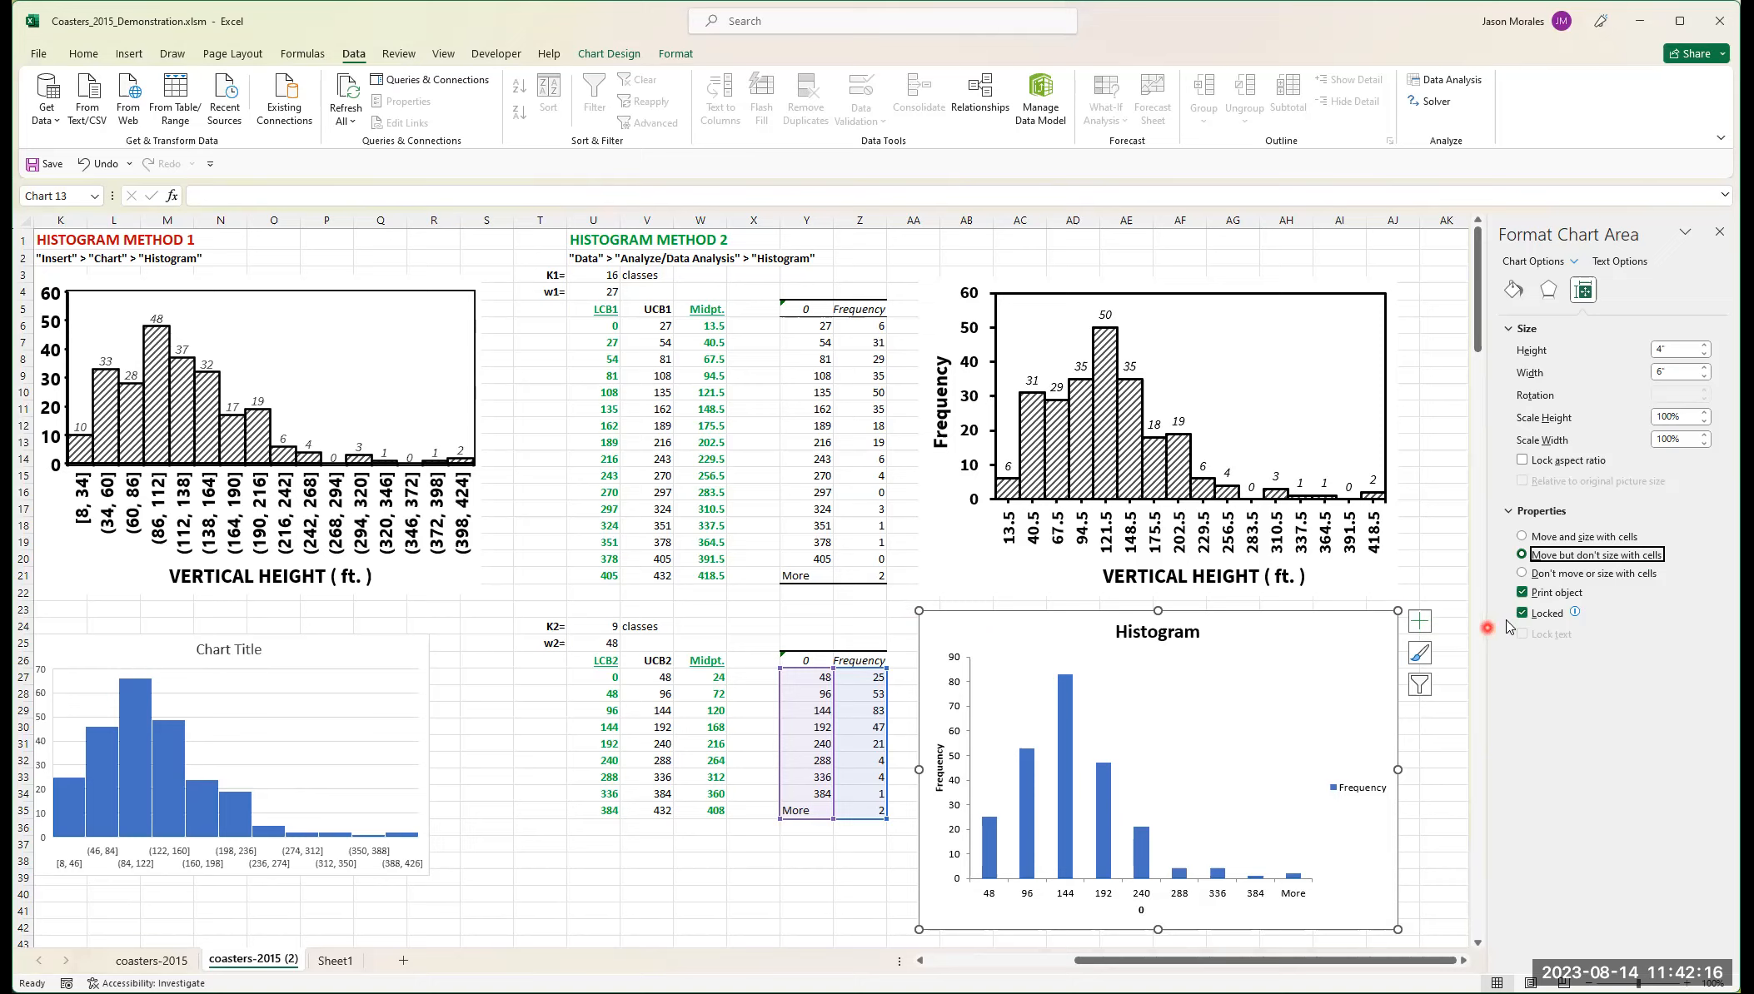
click(1524, 537)
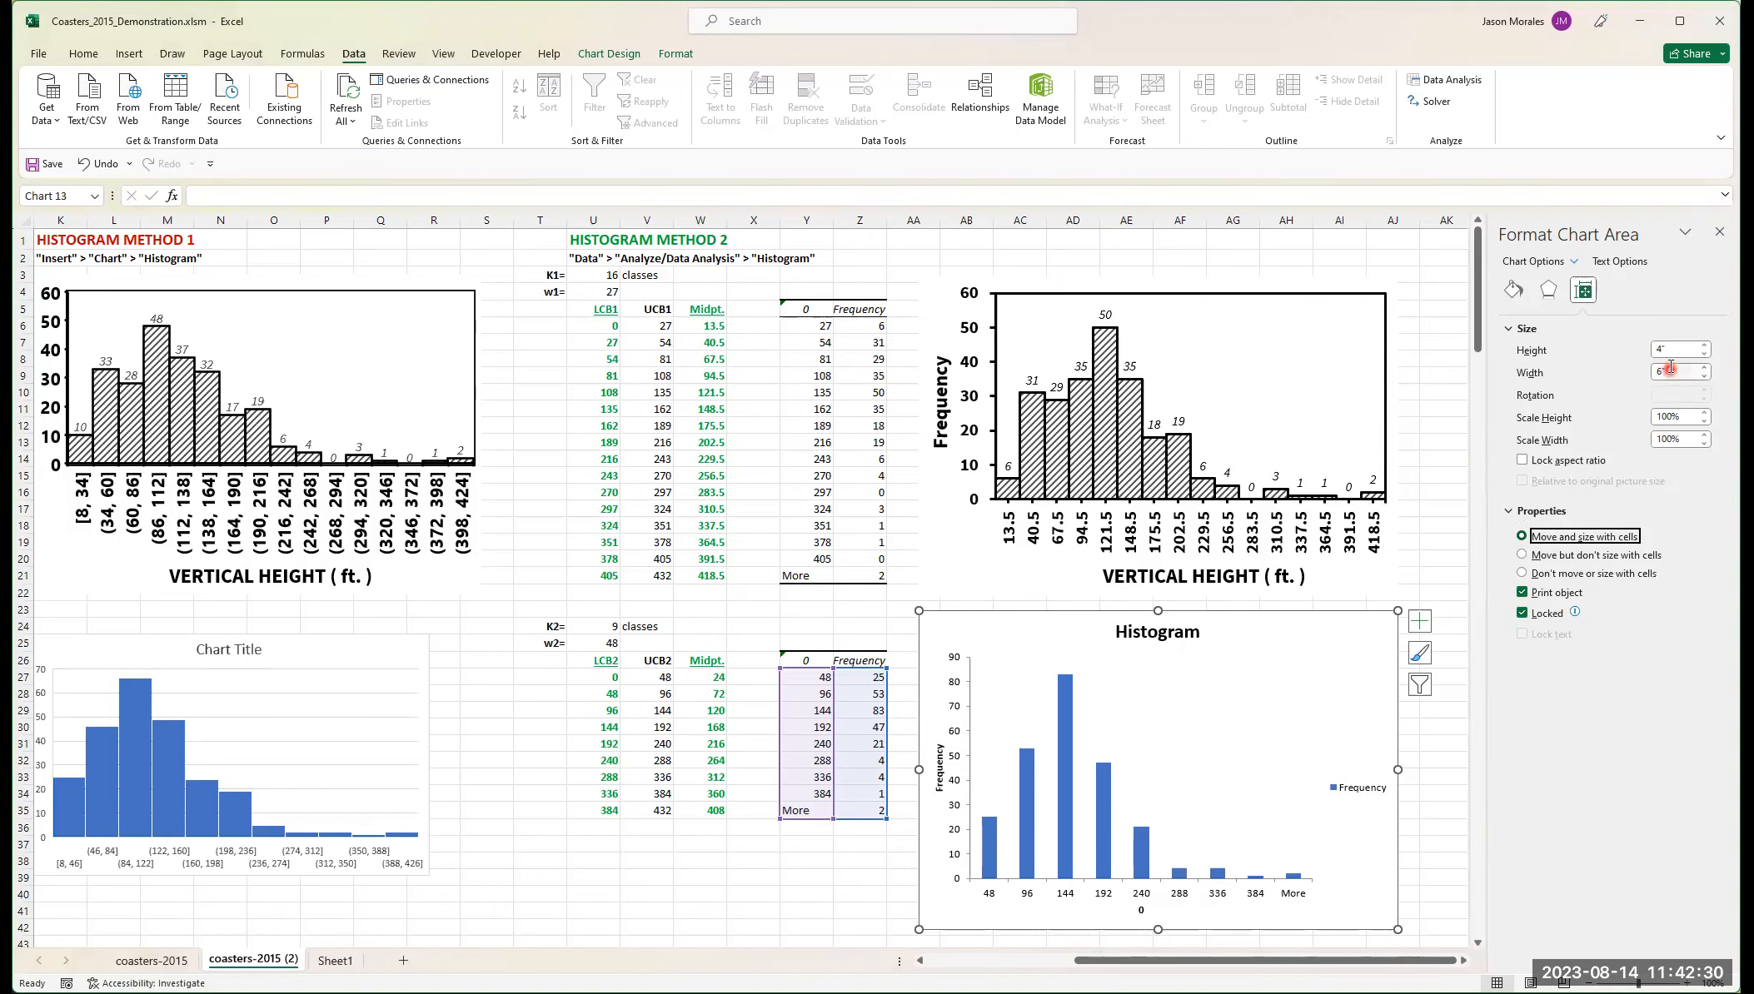
click(1511, 559)
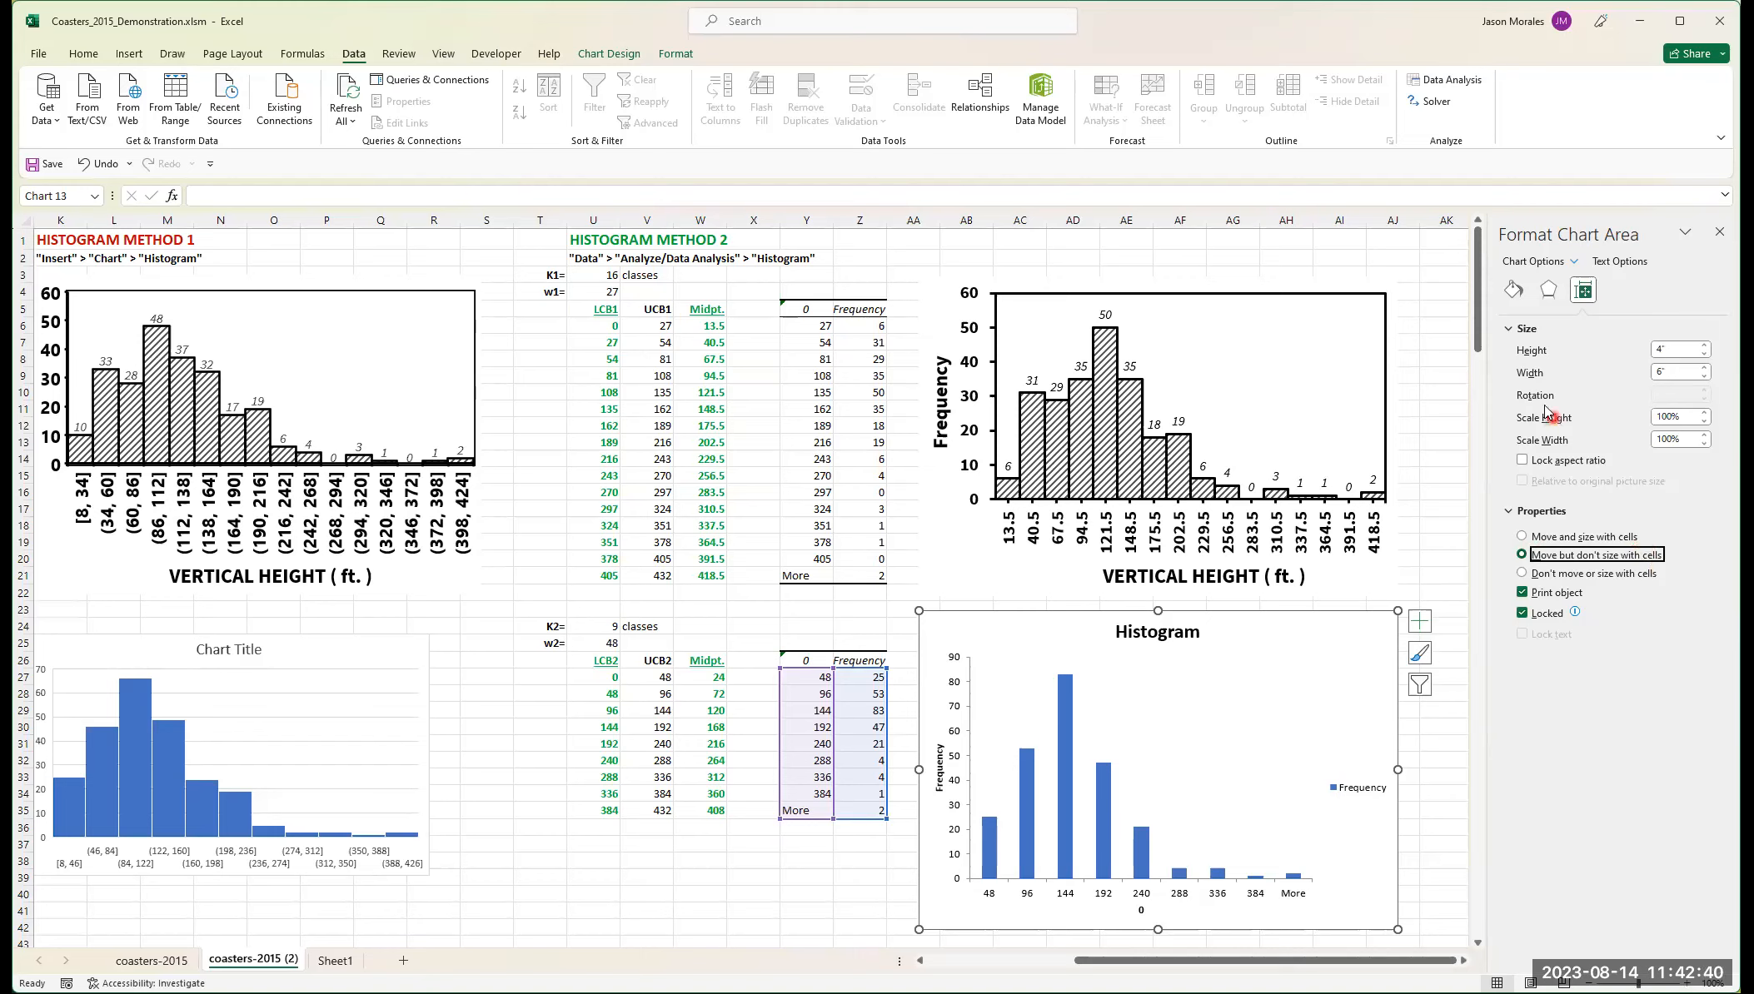
click(1511, 290)
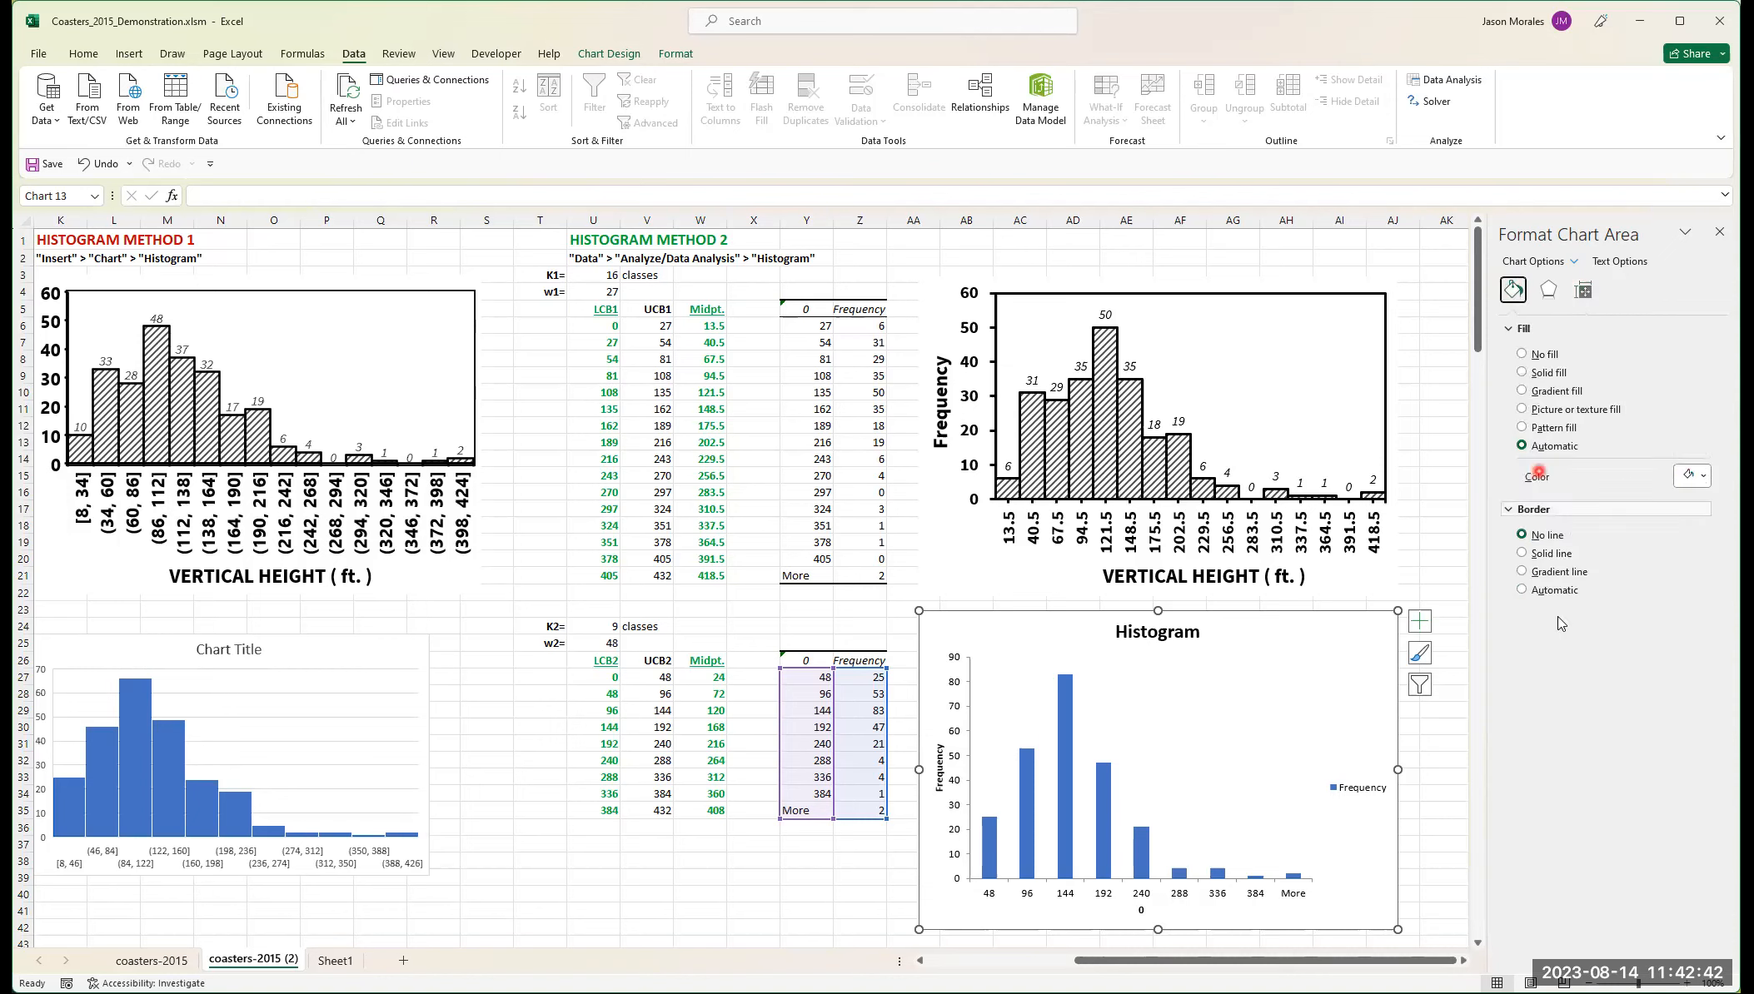